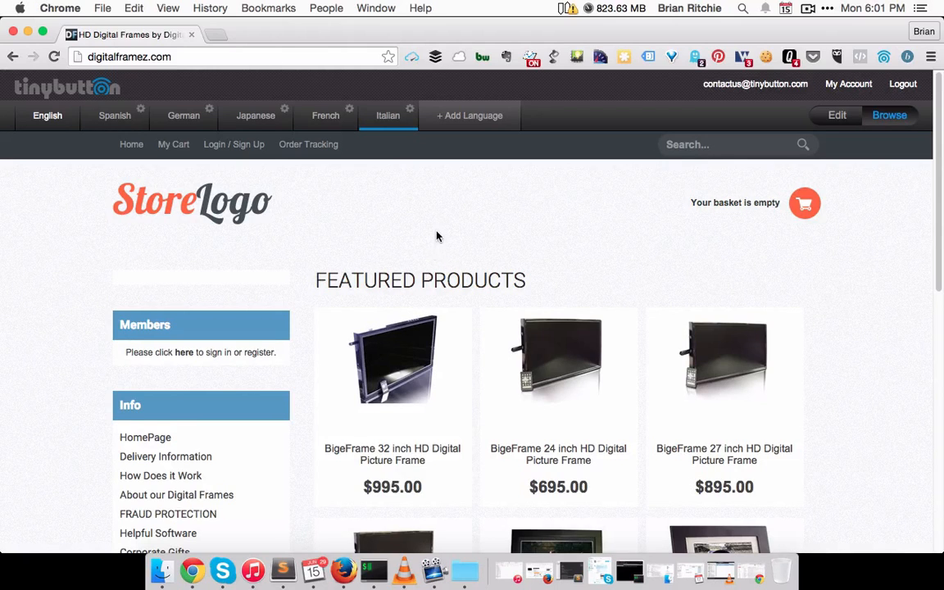
# - Switch the store page to edit mode and inspect the translatable text of the brand selector, leaving it unsaved
pyautogui.click(835, 120)
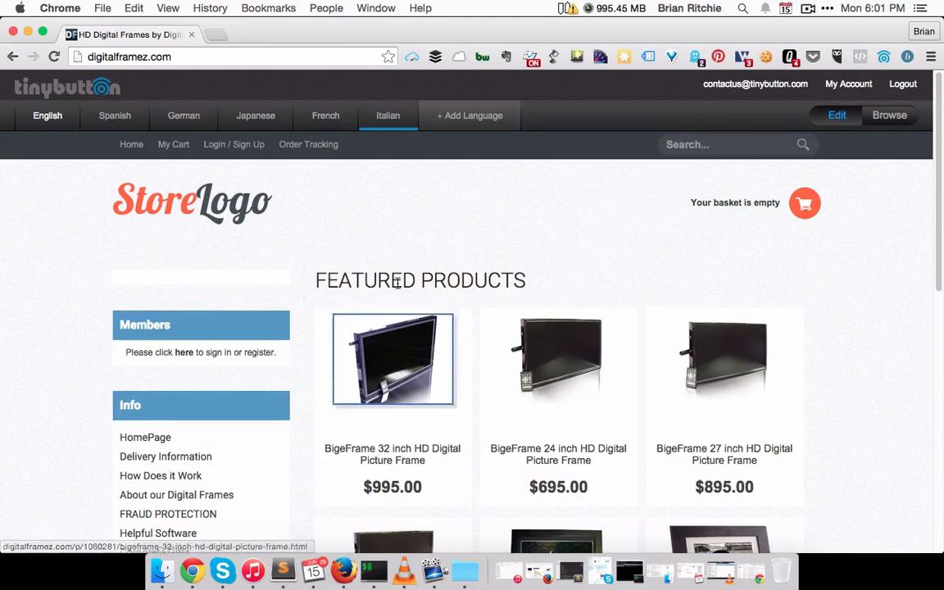
pyautogui.scroll(-5, 863, 381)
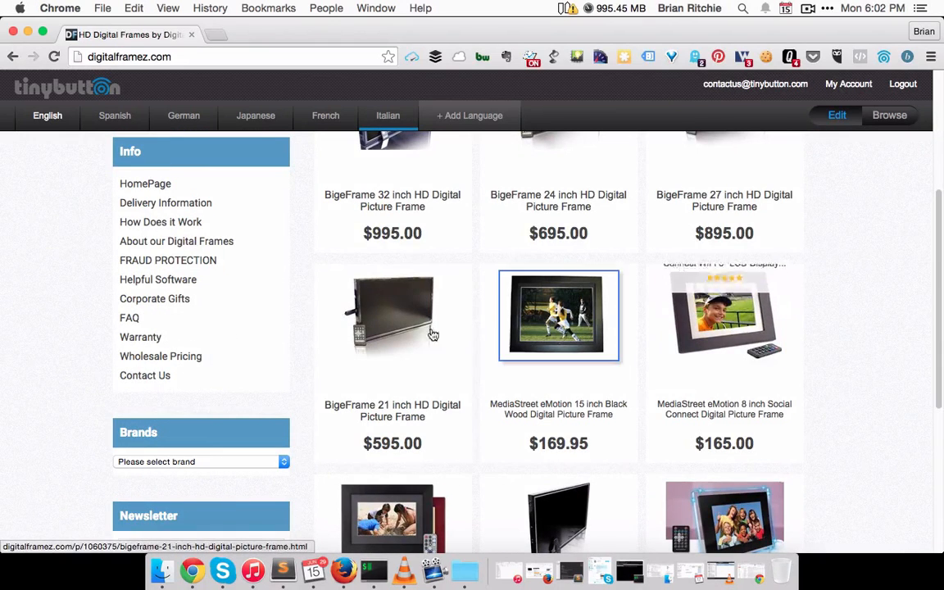
pyautogui.scroll(-3, 279, 401)
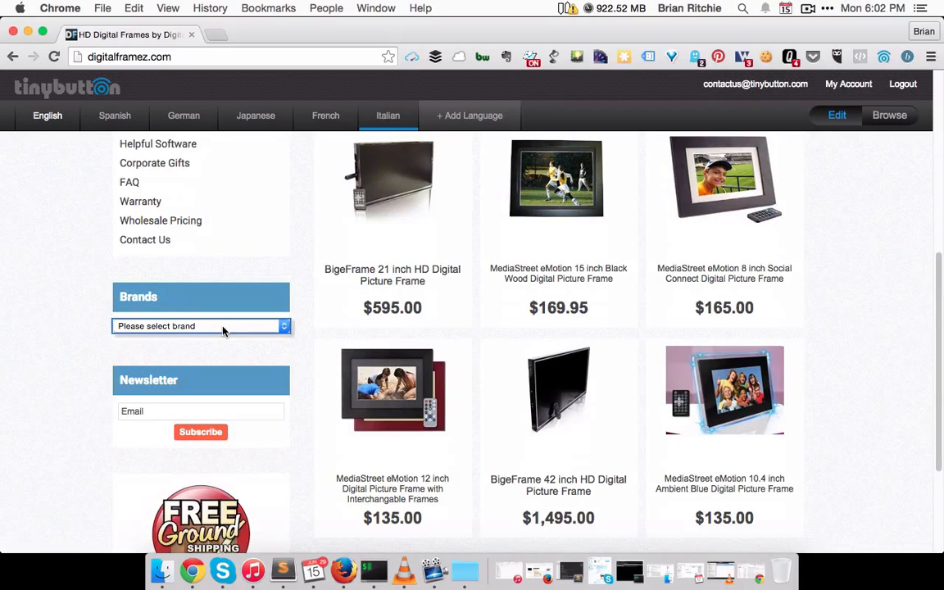
pyautogui.click(221, 328)
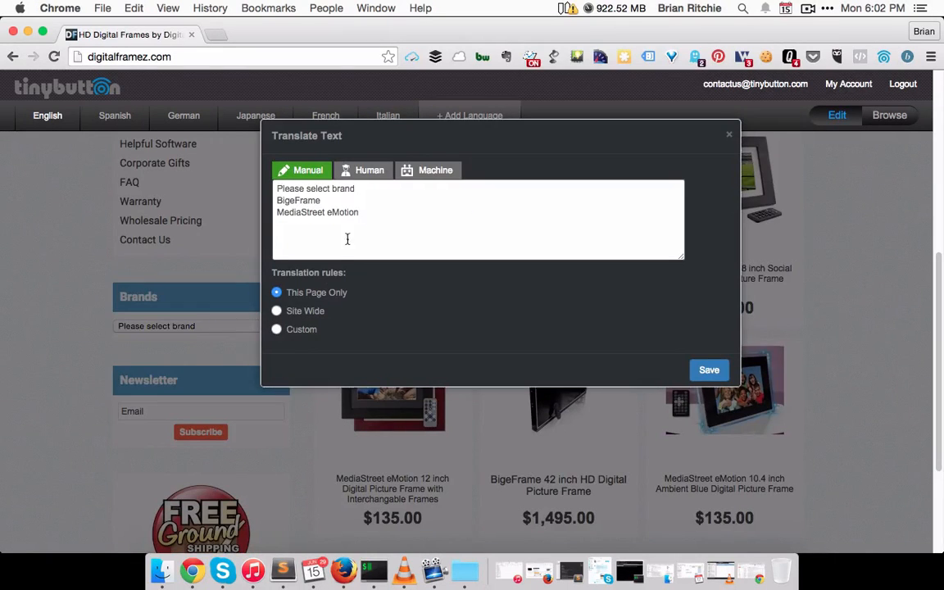
pyautogui.click(730, 135)
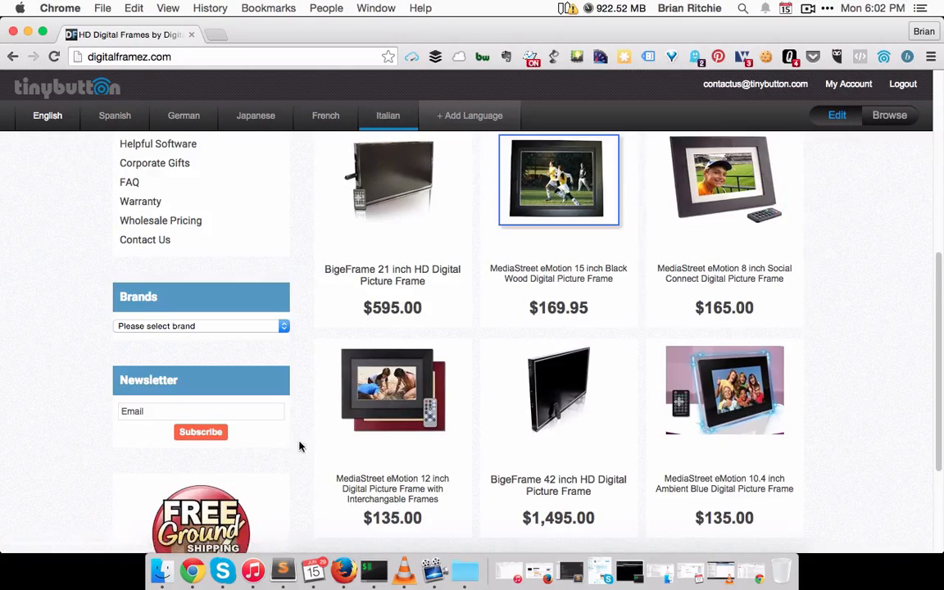
pyautogui.scroll(-4, 259, 416)
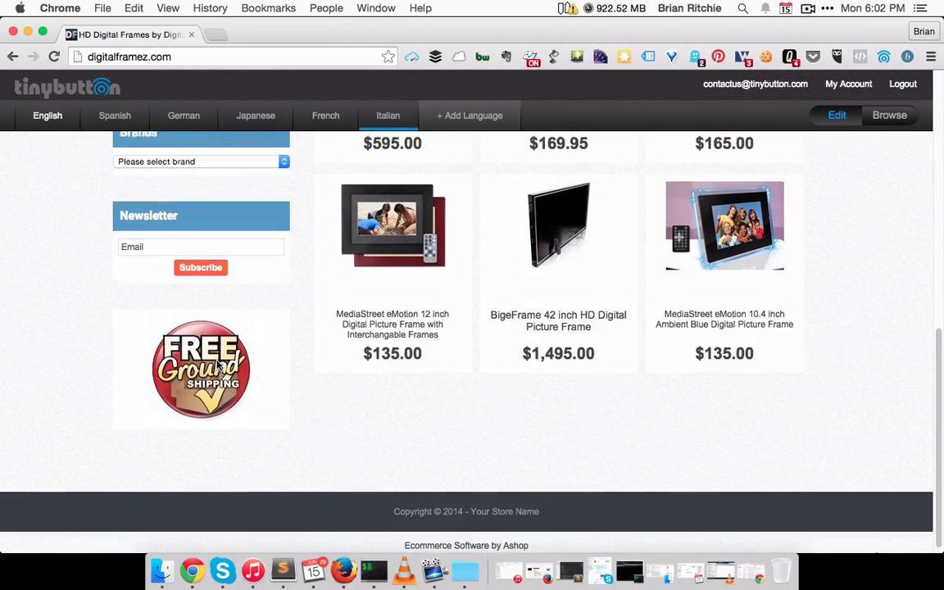
pyautogui.scroll(8, 263, 325)
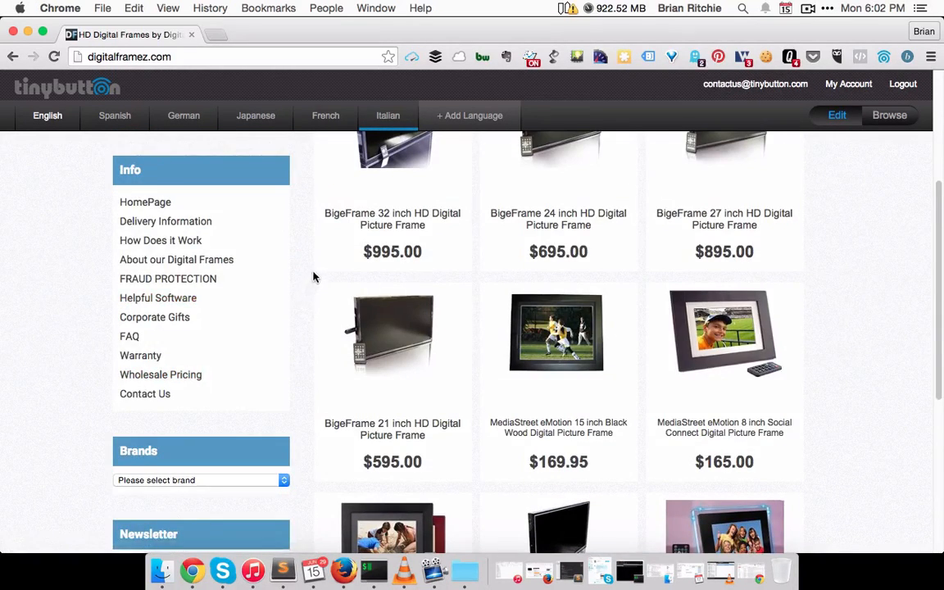
pyautogui.scroll(5, 706, 237)
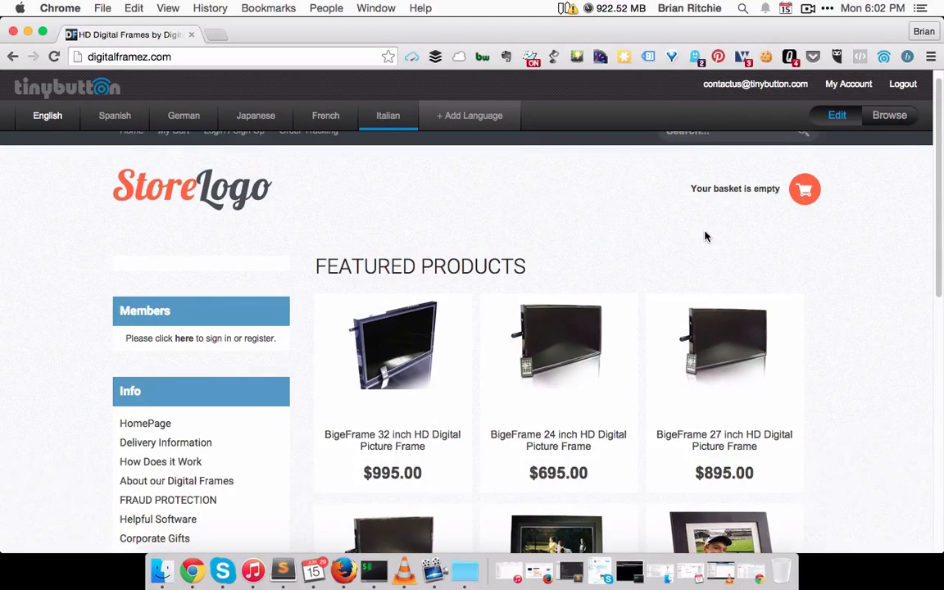
pyautogui.scroll(1, 706, 237)
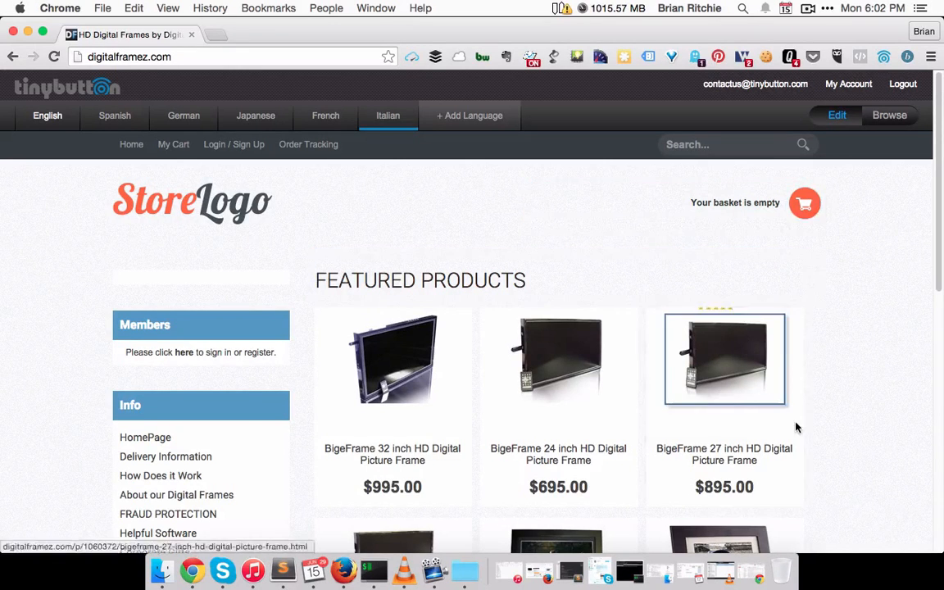
pyautogui.scroll(-5, 798, 428)
pyautogui.scroll(5, 797, 428)
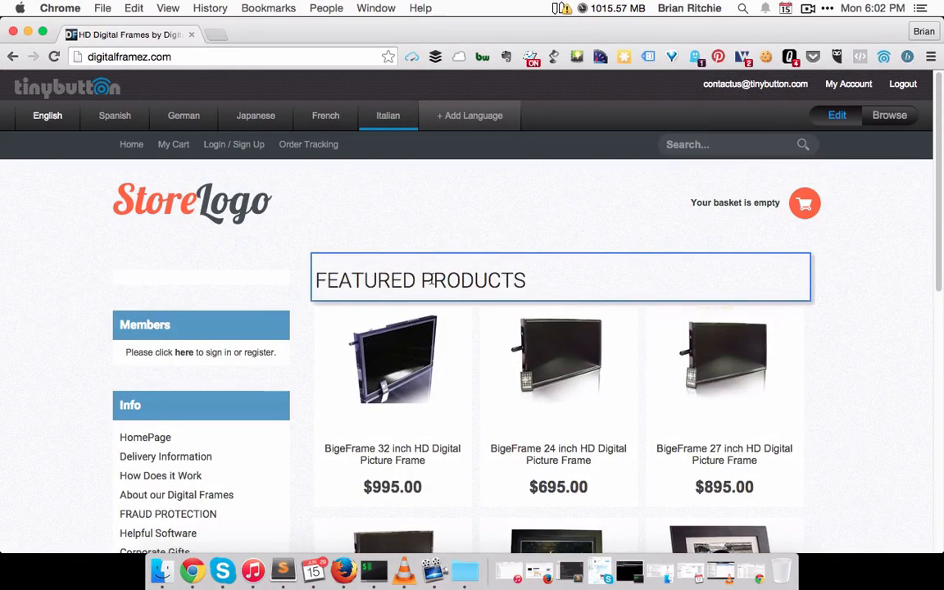
# - Open the Featured Products heading for translation and review its manual translation text
pyautogui.click(474, 280)
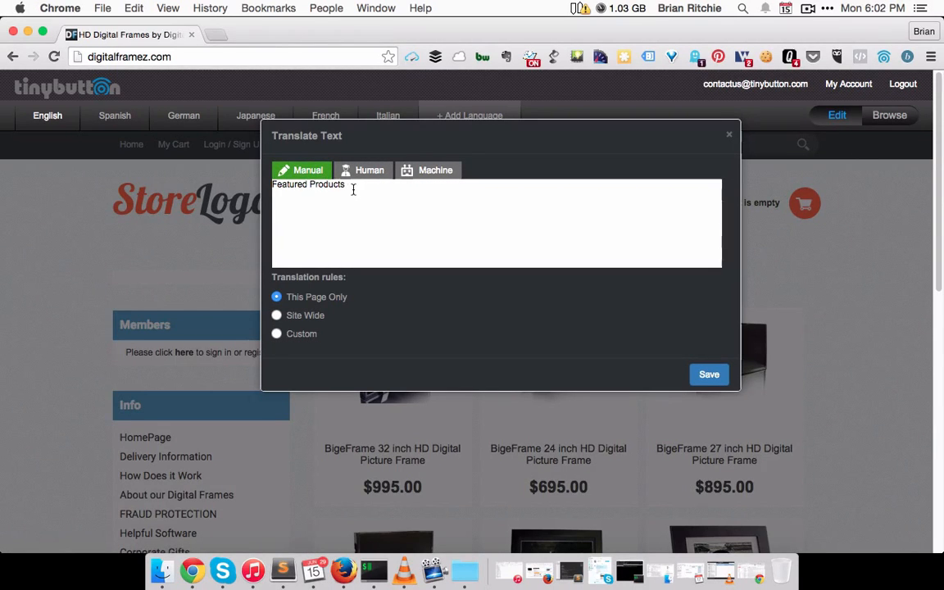
pyautogui.moveTo(354, 189); pyautogui.dragTo(267, 184)
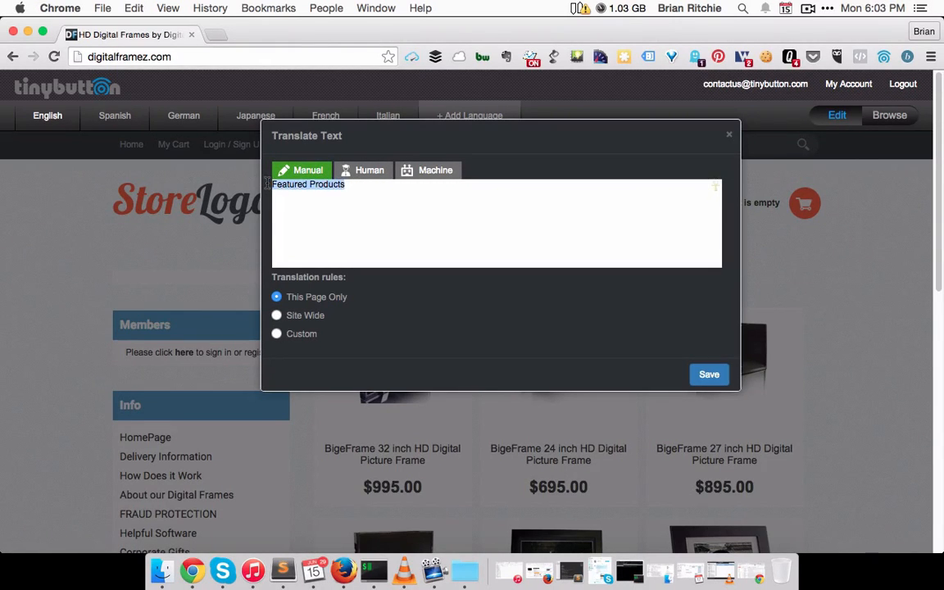
pyautogui.click(379, 183)
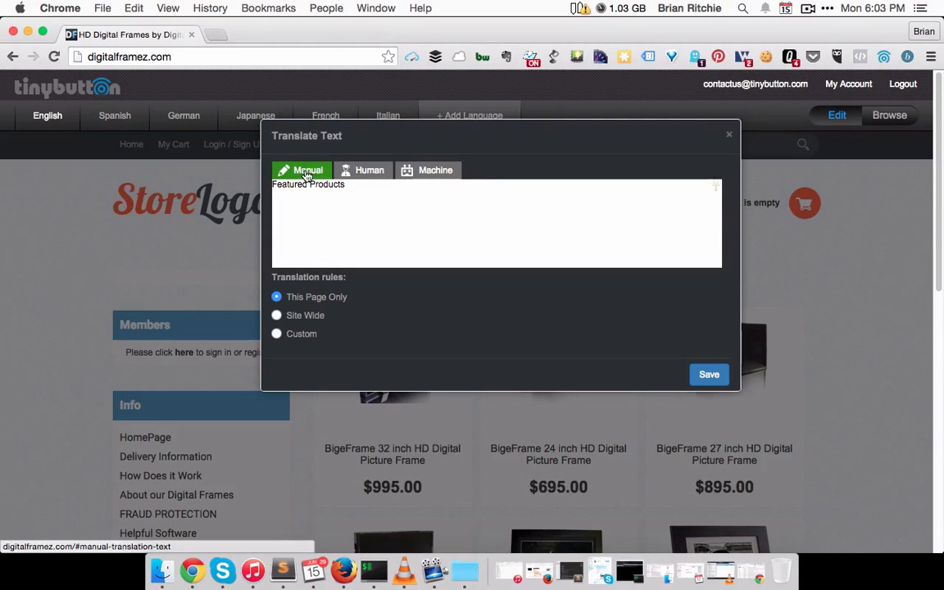
pyautogui.moveTo(349, 184); pyautogui.dragTo(268, 184)
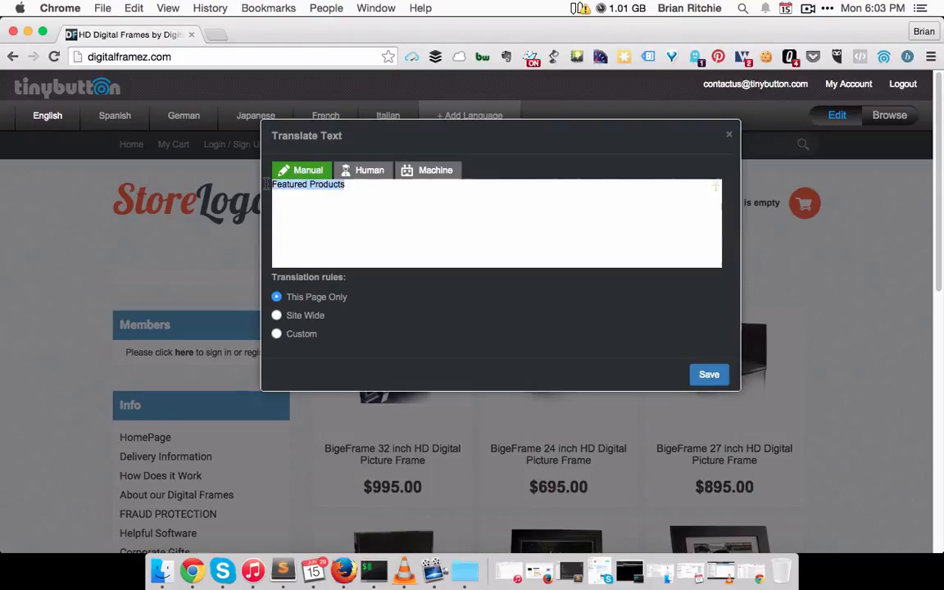
pyautogui.click(352, 203)
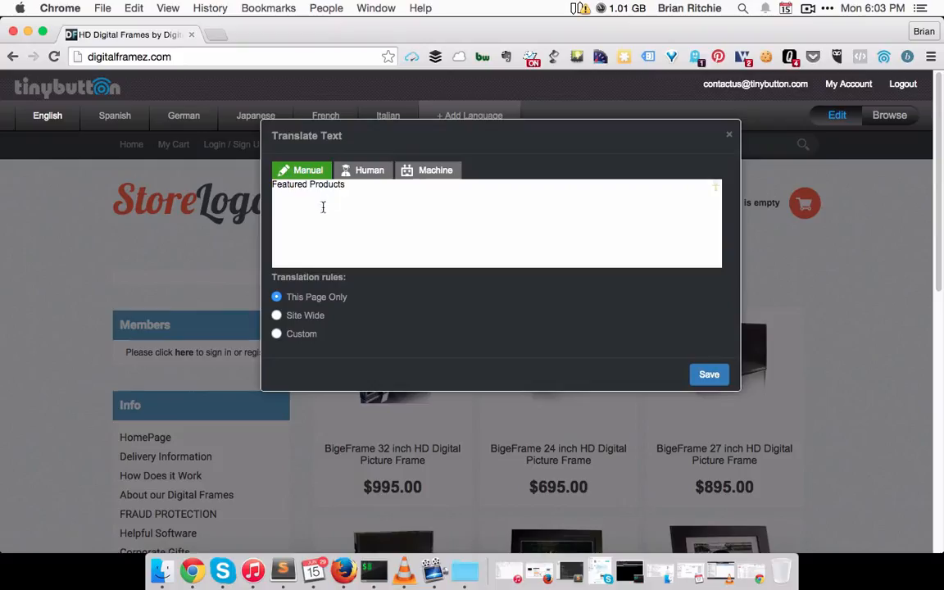
# - Choose human translation for the Featured Products heading and exclude the word "Products" from translation
pyautogui.click(359, 173)
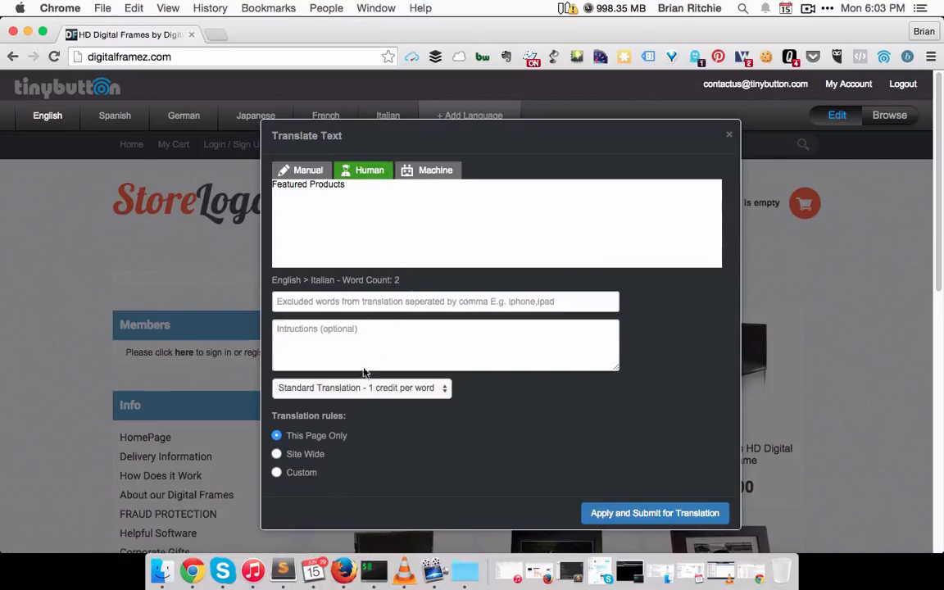
pyautogui.click(372, 300)
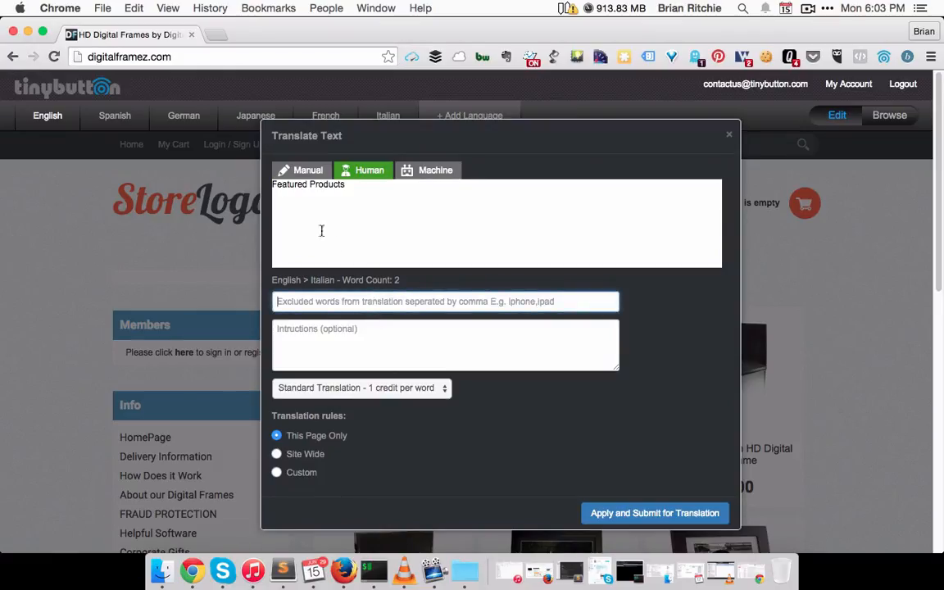
pyautogui.doubleClick(322, 184)
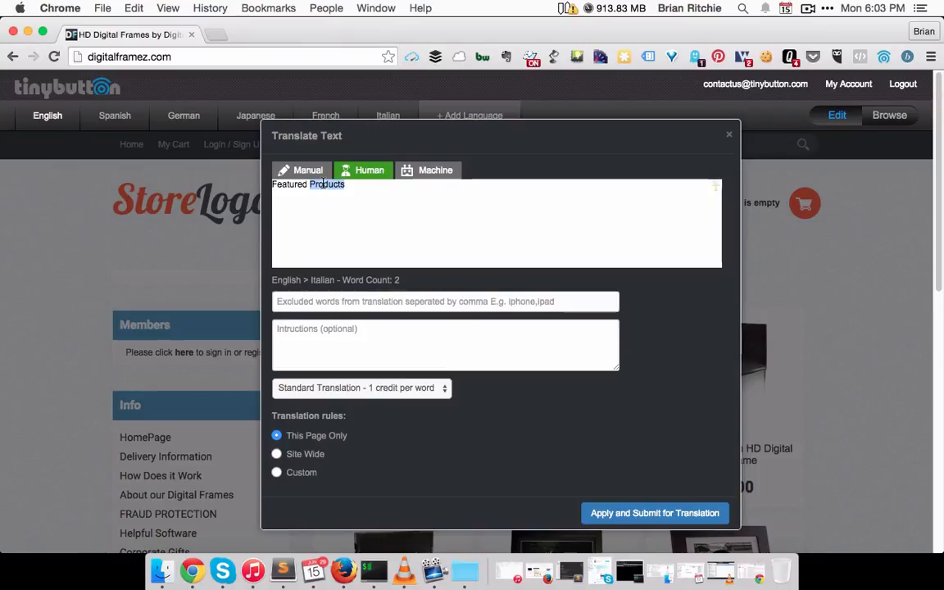
pyautogui.hotkey('ctrl', 'c')
pyautogui.click(337, 302)
pyautogui.hotkey('ctrl', 'v')
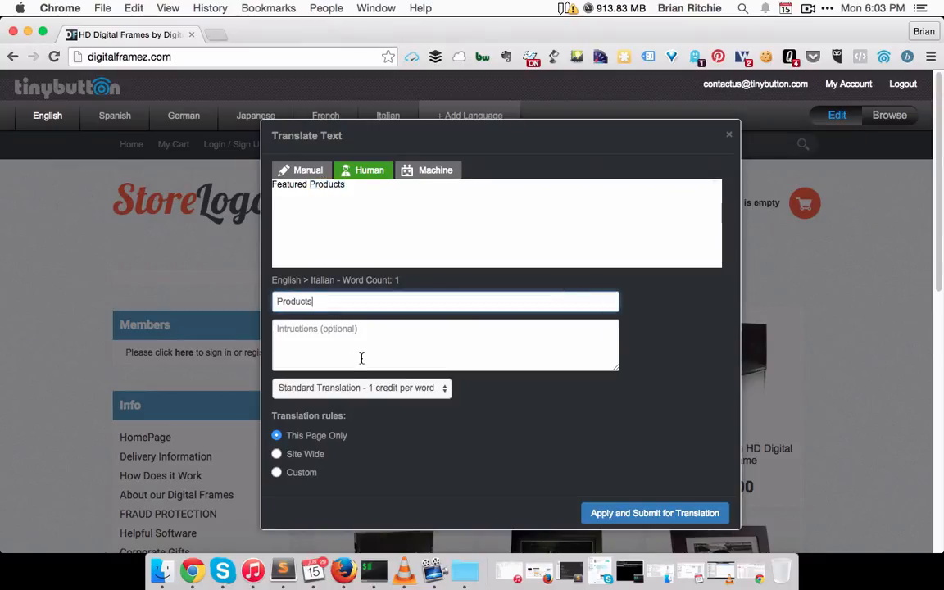
# - Enter the translator instructions "Translate for an audience that's around the age of 30 - 45, primarily female"
pyautogui.click(362, 358)
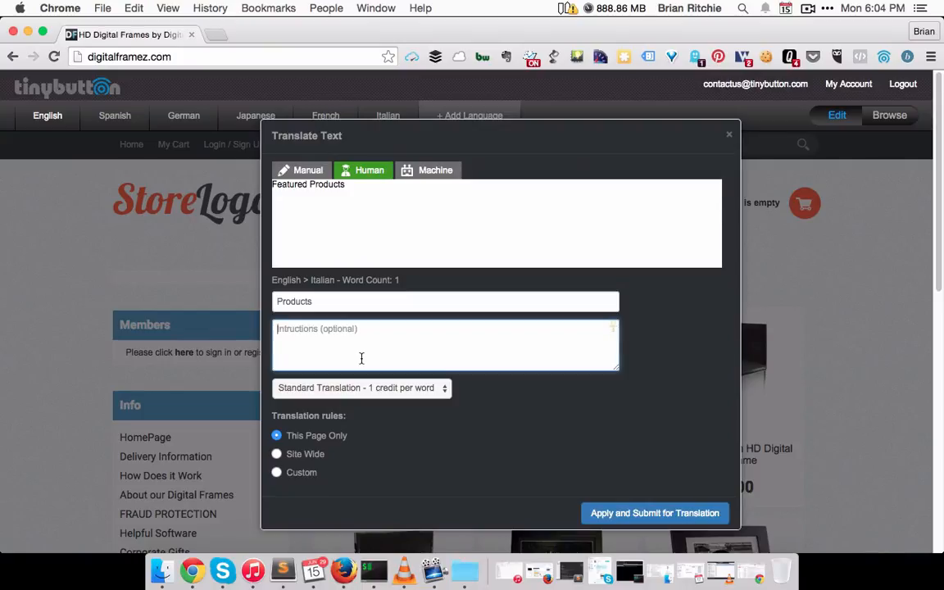
pyautogui.write('Tr')
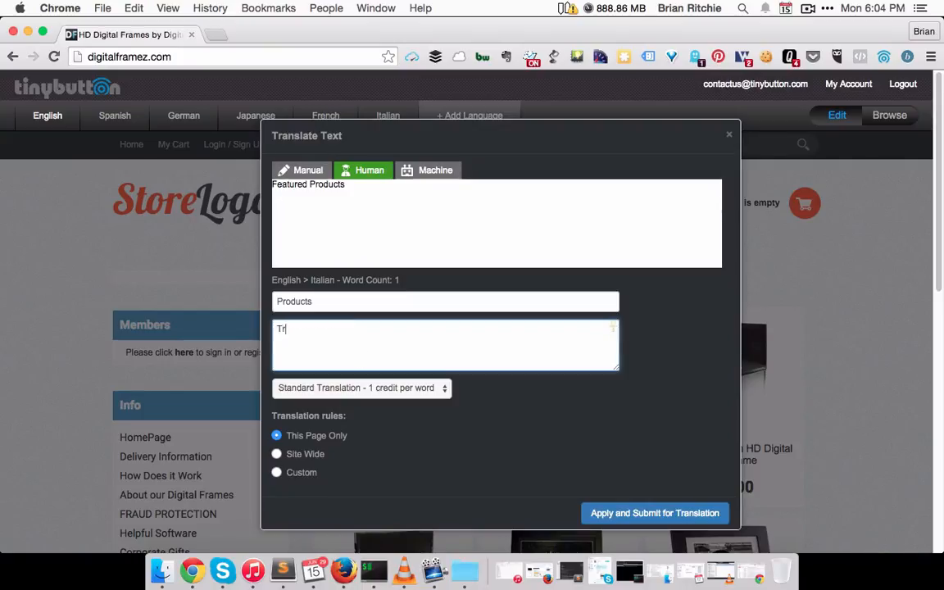
pyautogui.write('anslate for an audience')
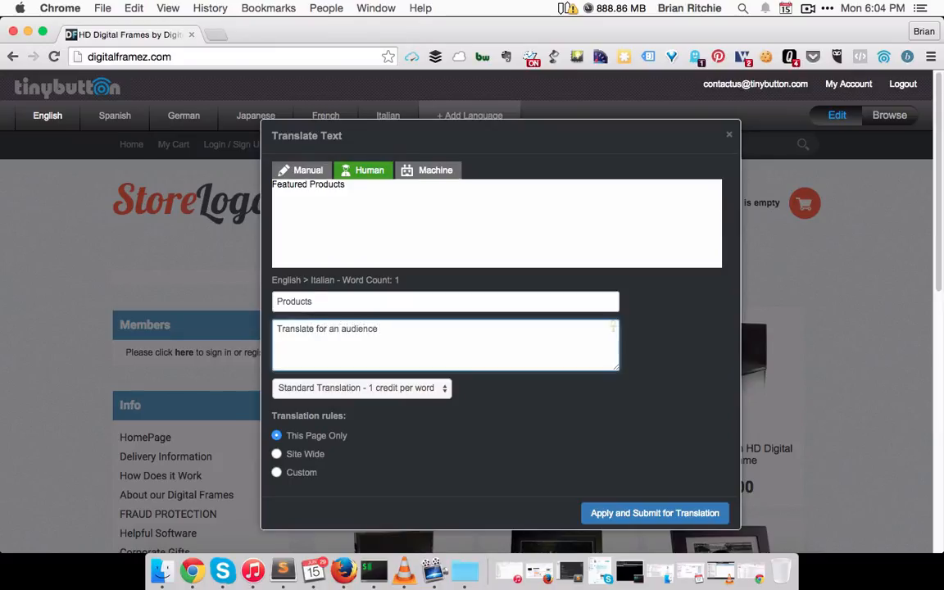
pyautogui.write(" that's around the age of 30")
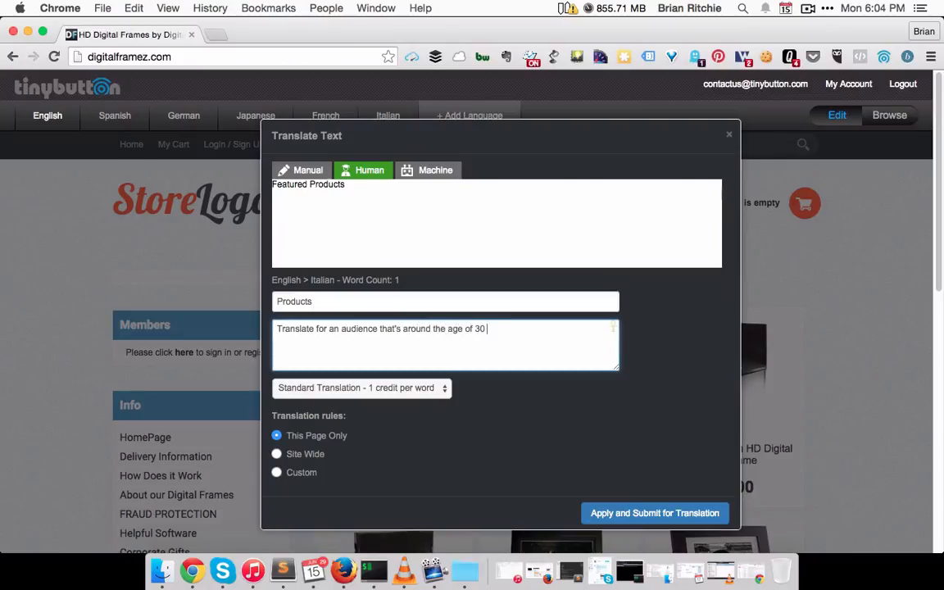
pyautogui.write(' - 45, primarily female')
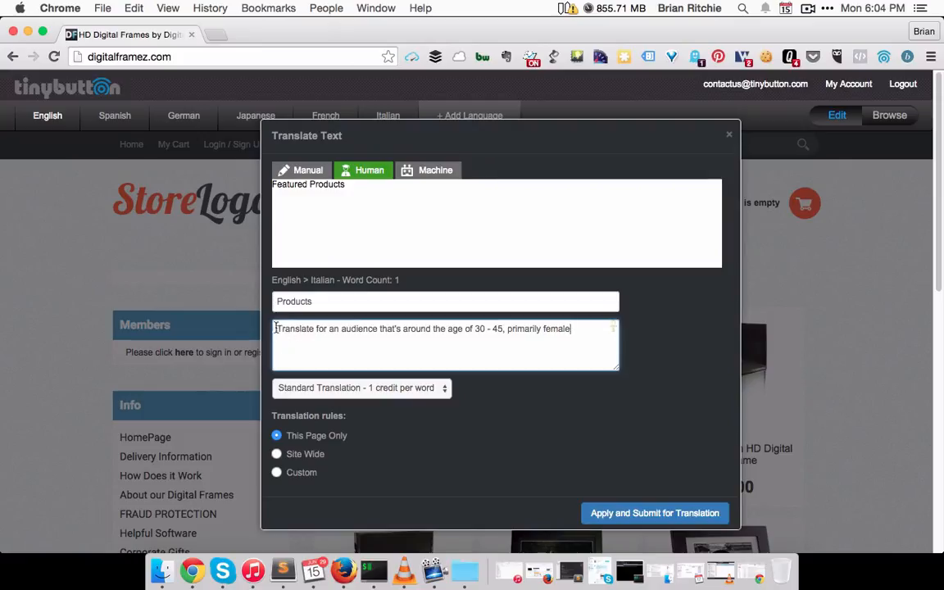
pyautogui.moveTo(276, 329); pyautogui.dragTo(558, 347)
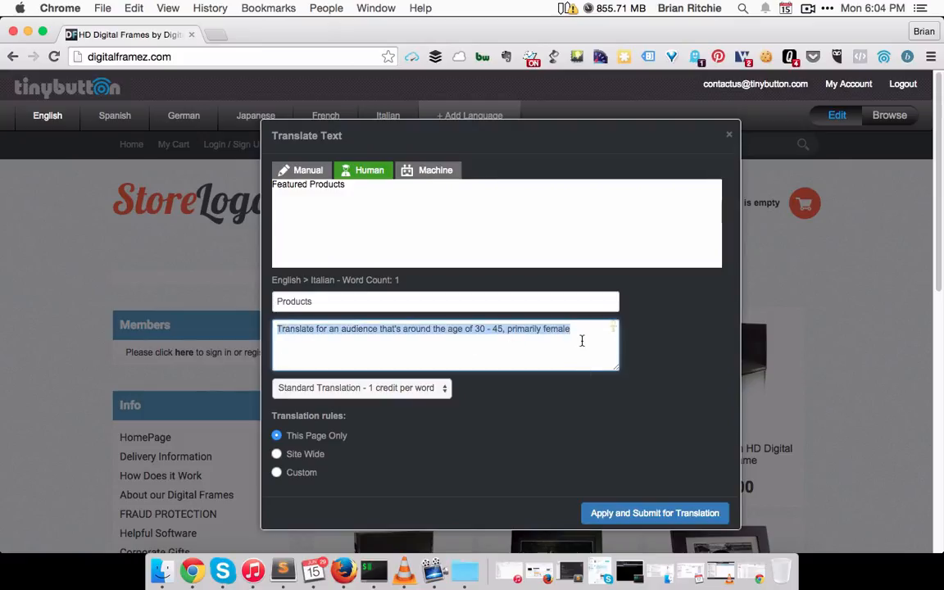
pyautogui.click(582, 339)
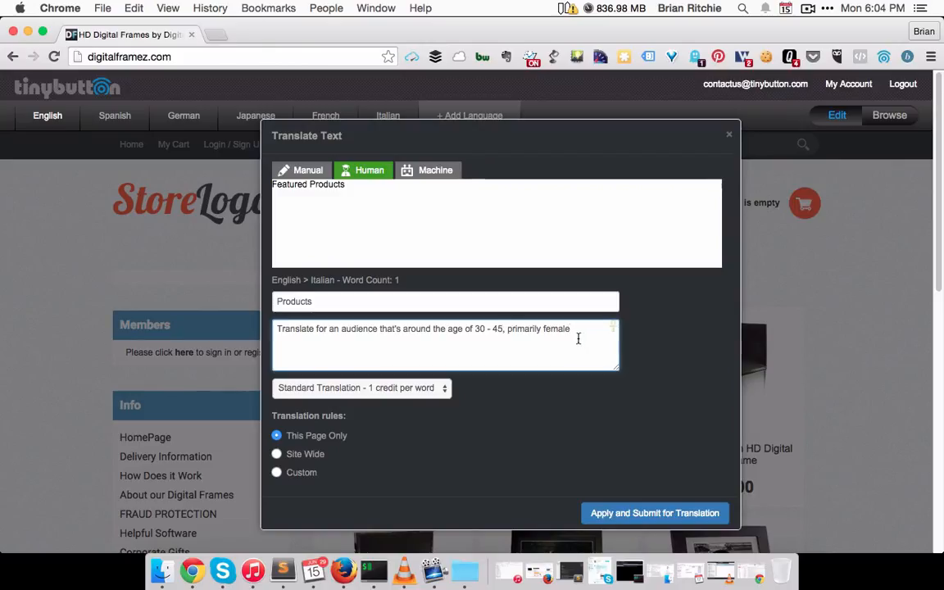
# - Set the human translation level to Ultra Translation - 4 credit per word
pyautogui.click(358, 391)
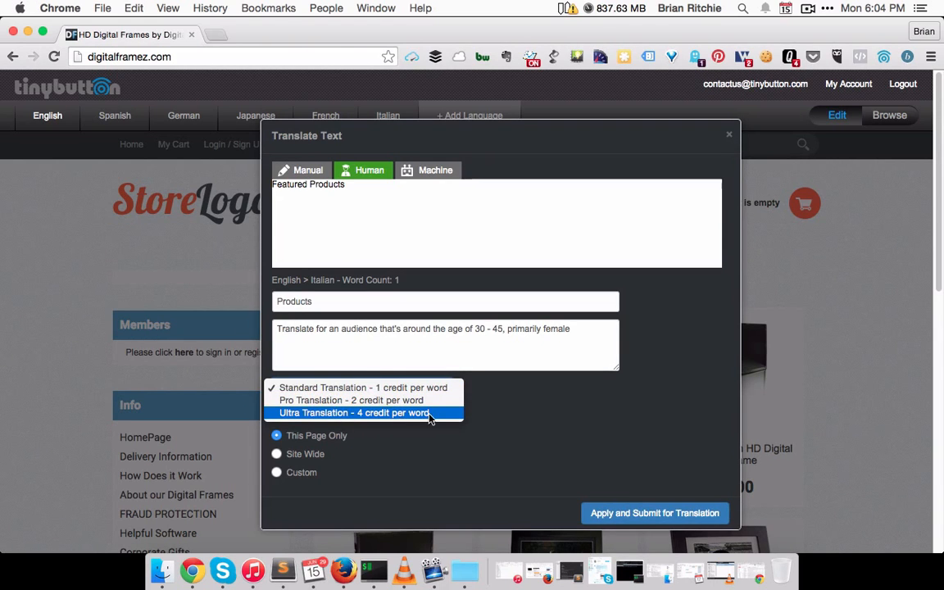
pyautogui.click(312, 414)
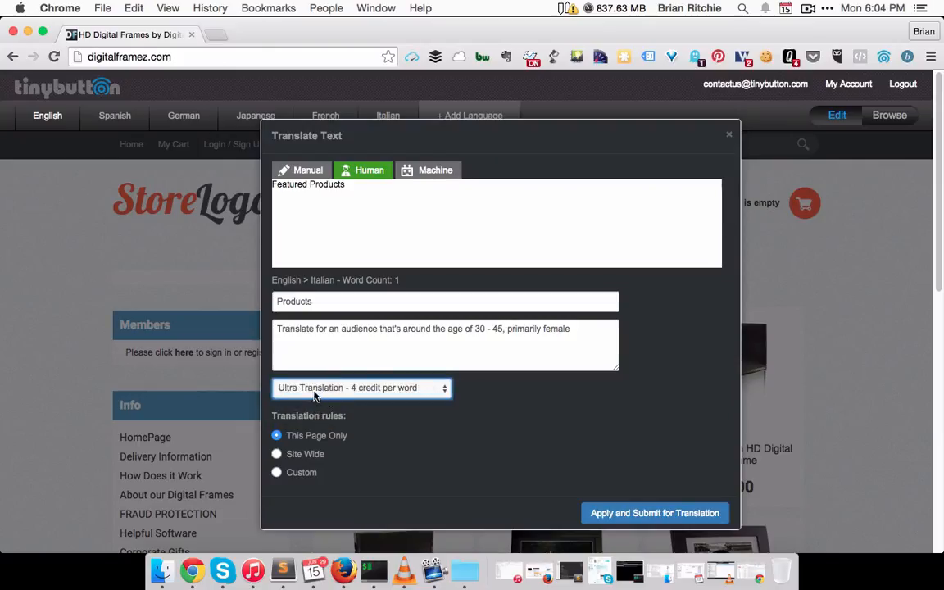
pyautogui.click(314, 396)
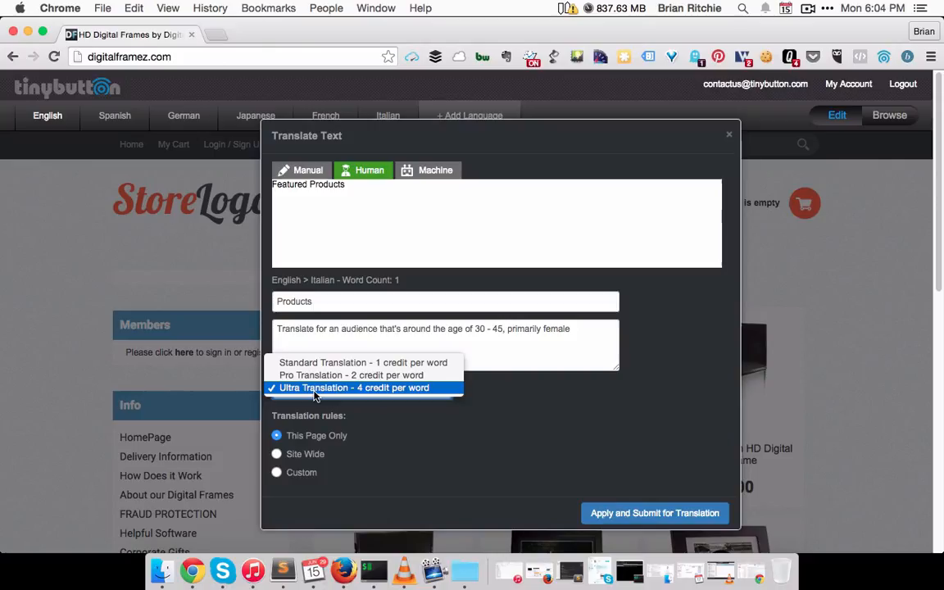
pyautogui.click(363, 389)
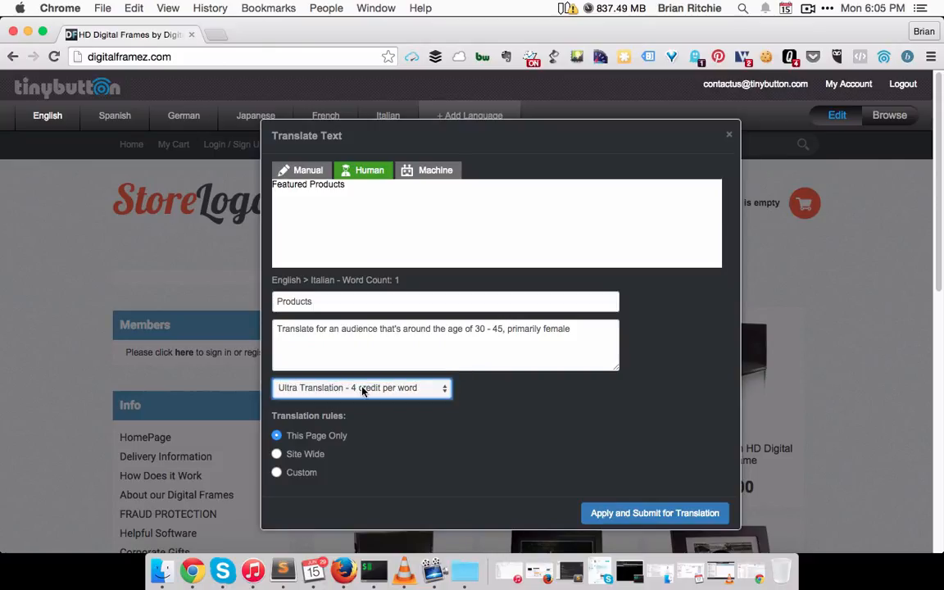
# - Choose machine translation for the Featured Products heading and compare its generated Italian text with the human translation options
pyautogui.click(428, 179)
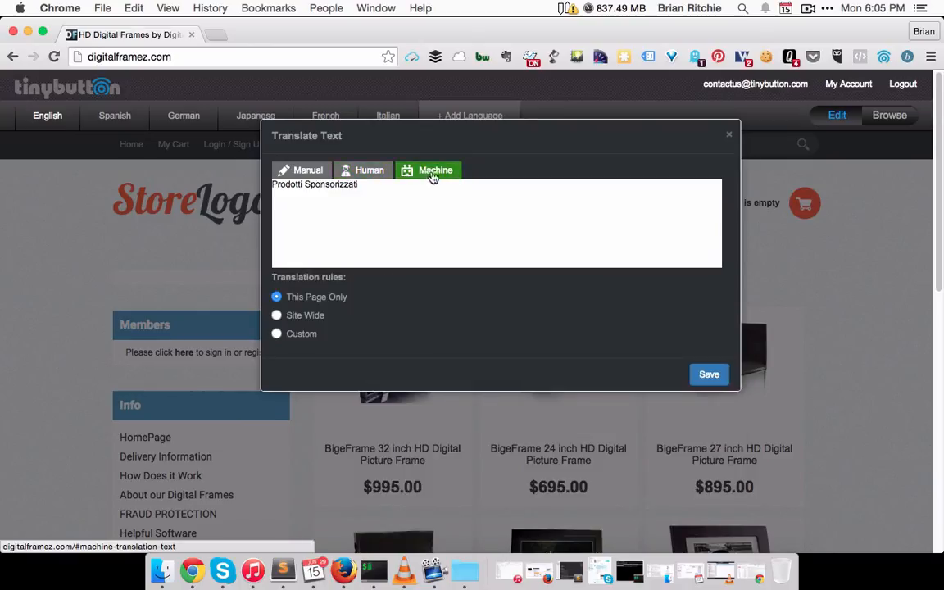
pyautogui.moveTo(382, 189); pyautogui.dragTo(274, 184)
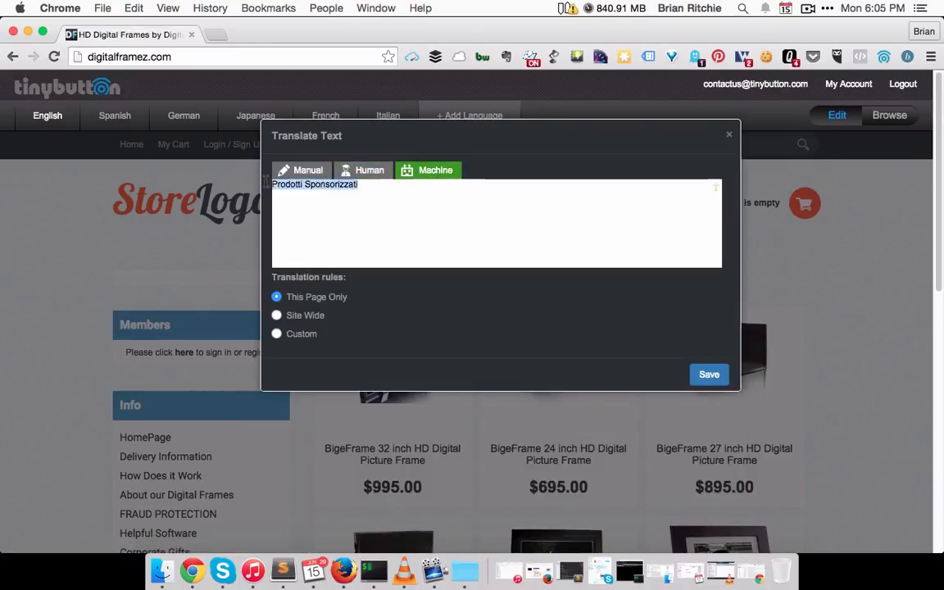
pyautogui.click(320, 210)
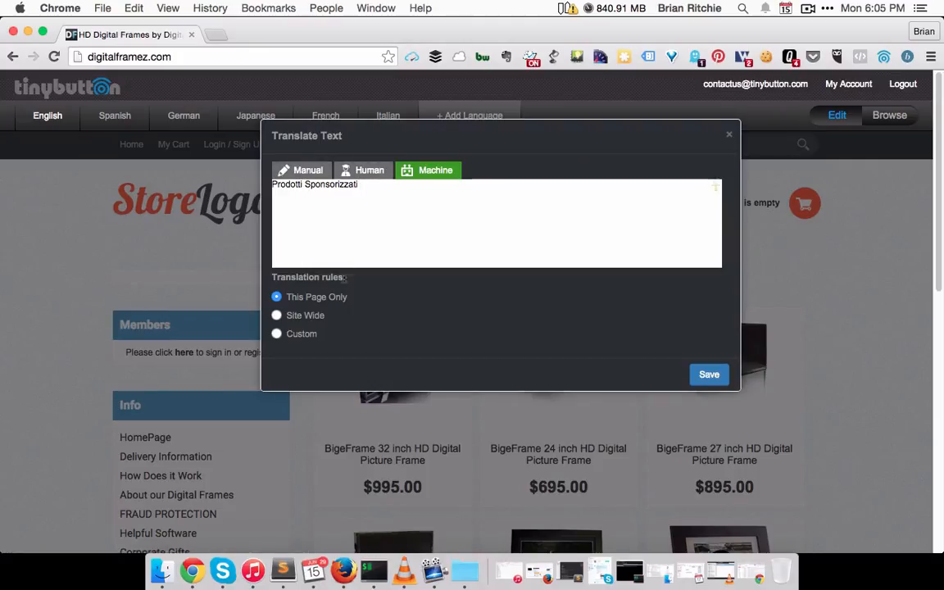
pyautogui.moveTo(376, 190); pyautogui.dragTo(272, 184)
pyautogui.click(370, 175)
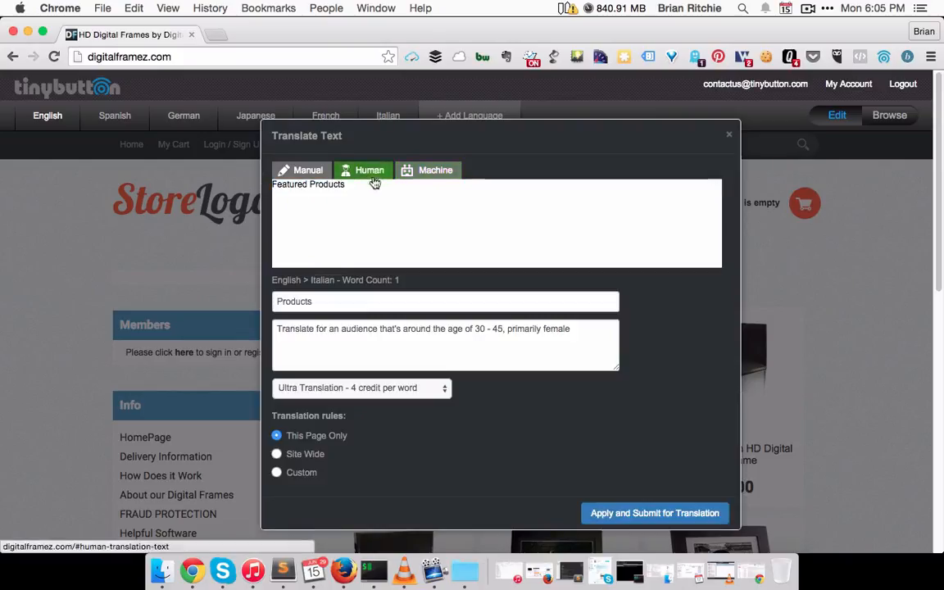
pyautogui.click(431, 173)
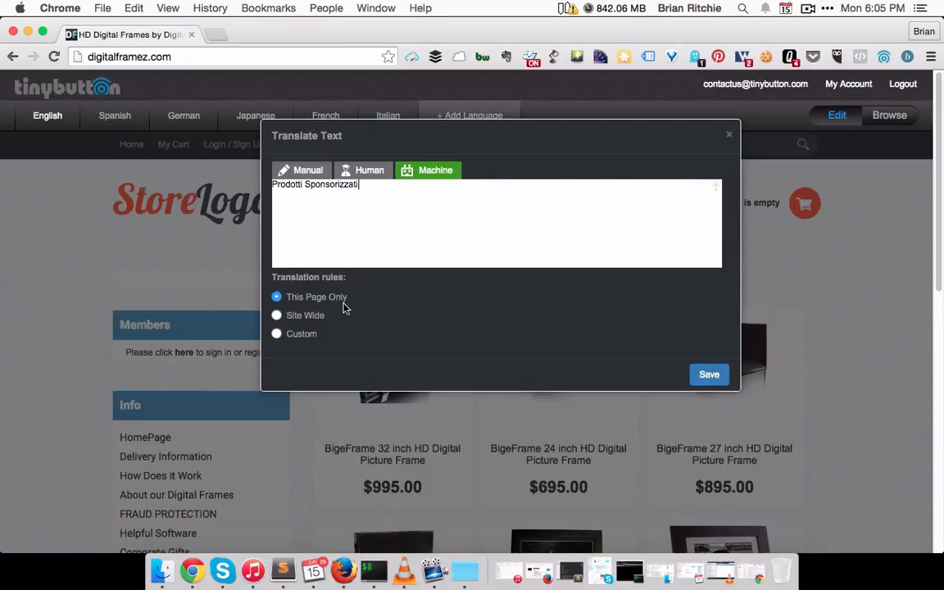
# - Try the Site Wide rule, then a custom translation rule with "URL is equal to" set to "italiantest1"
pyautogui.click(283, 319)
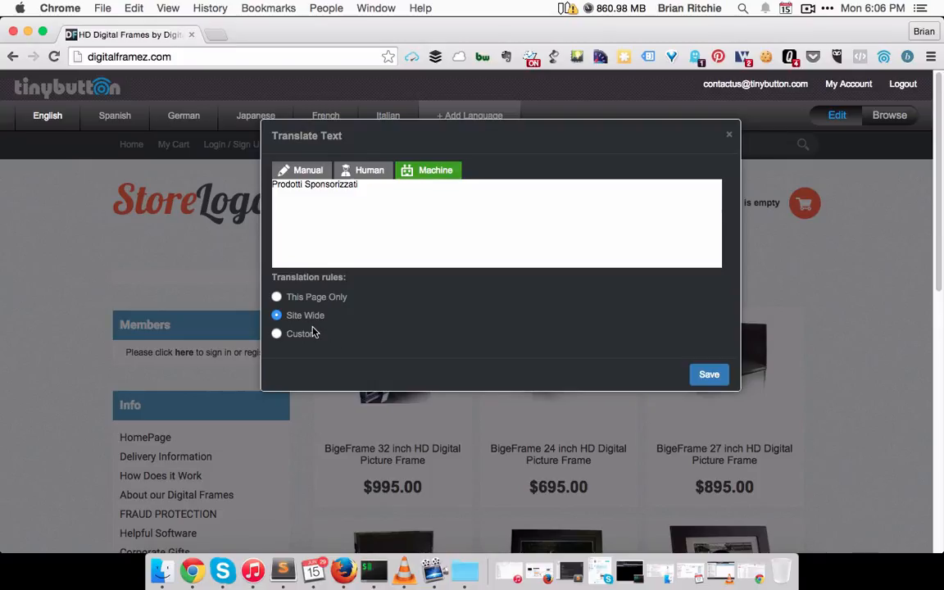
pyautogui.click(311, 337)
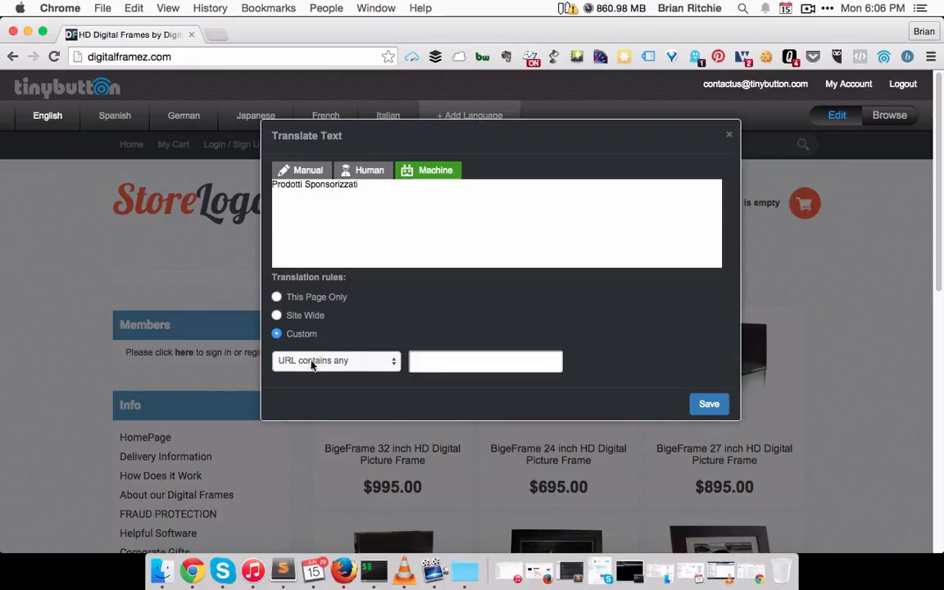
pyautogui.click(312, 365)
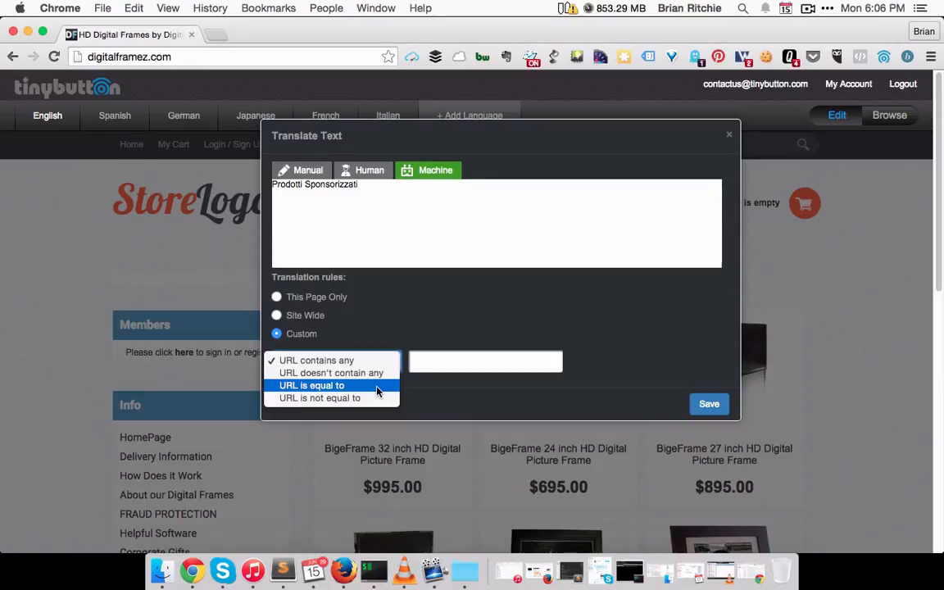
pyautogui.click(378, 387)
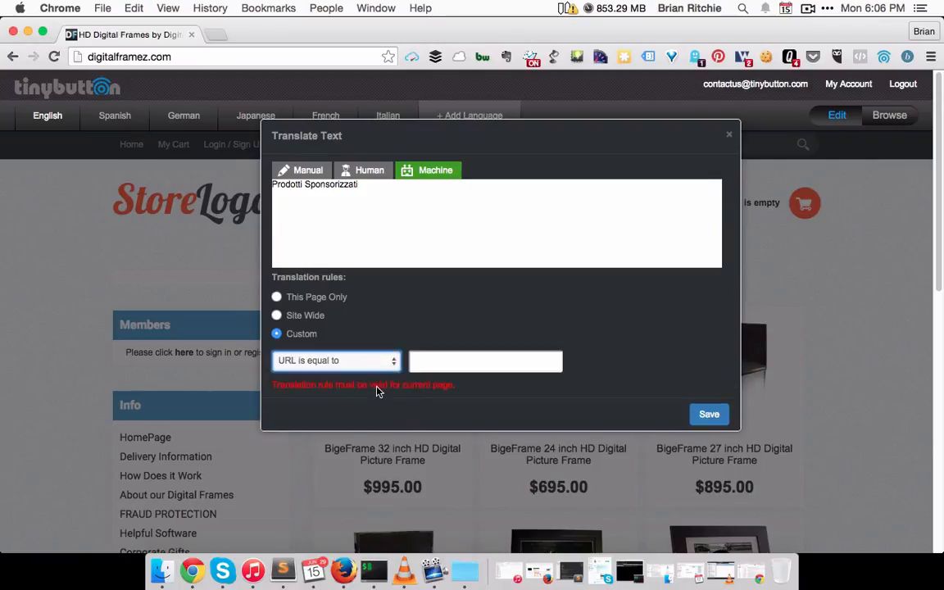
pyautogui.click(429, 361)
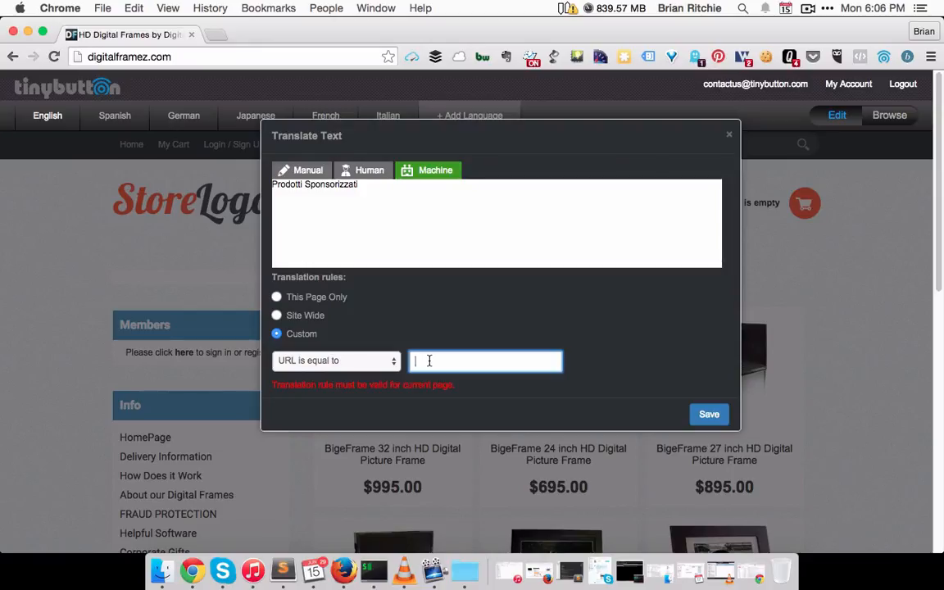
pyautogui.write('italiantest1')
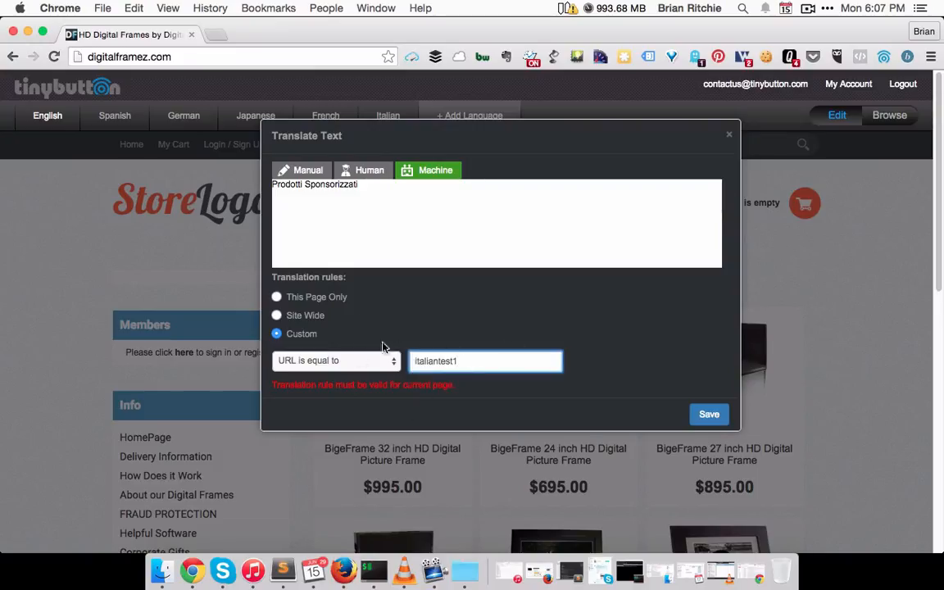
pyautogui.click(358, 361)
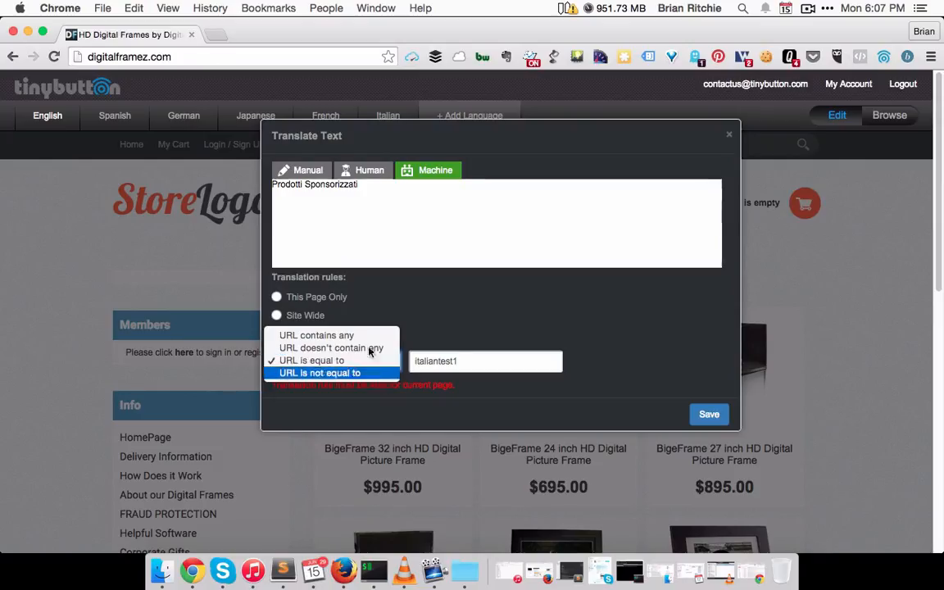
pyautogui.click(450, 337)
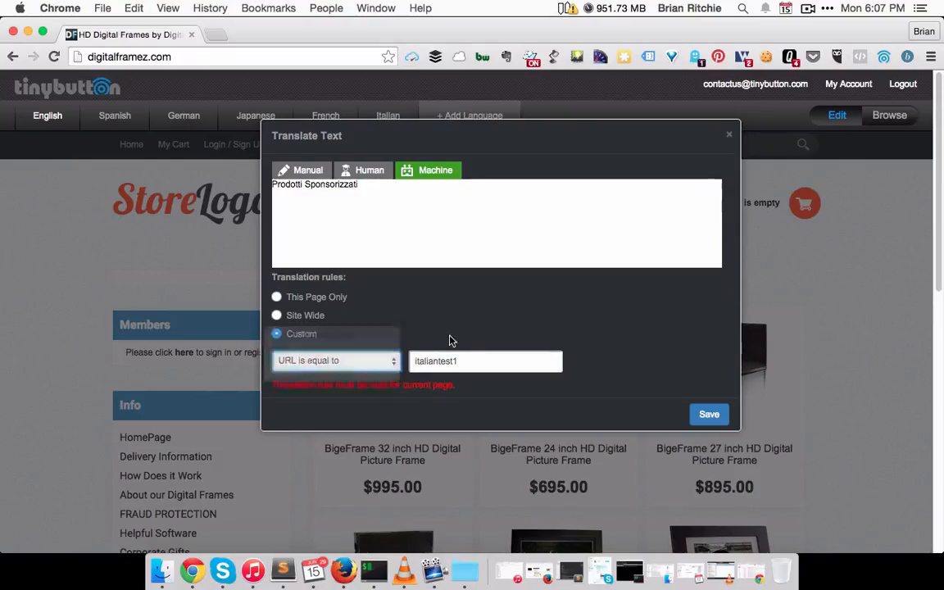
# - Limit the heading's machine translation to This Page Only and save it
pyautogui.click(320, 304)
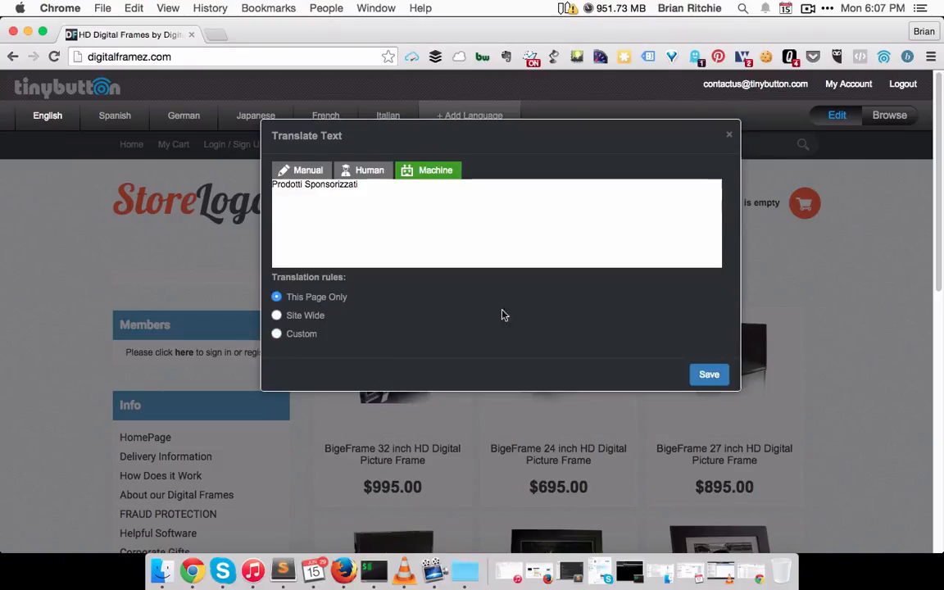
pyautogui.click(709, 376)
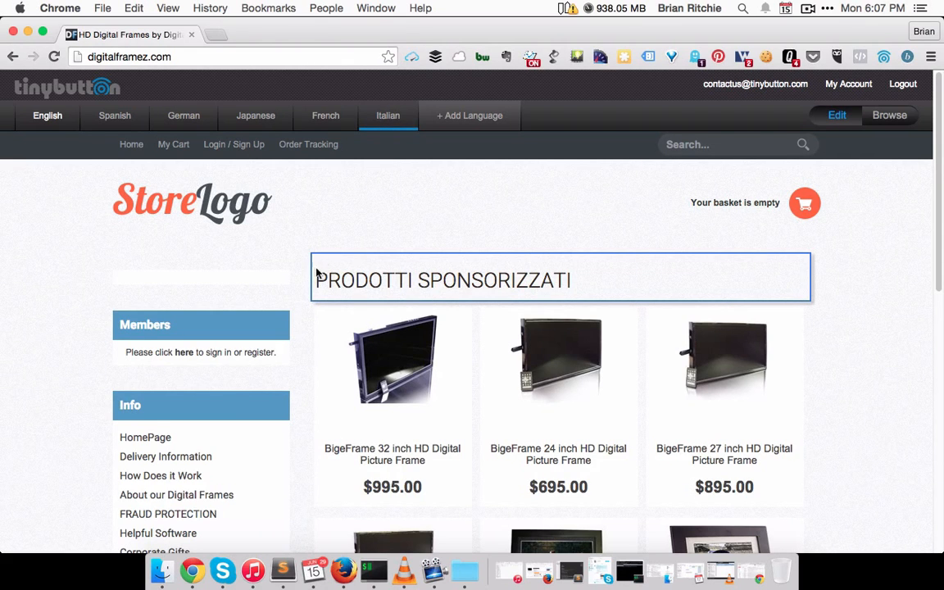
# - Open the store's homepage, digitalframez.com, in a new incognito window
pyautogui.rightClick(193, 571)
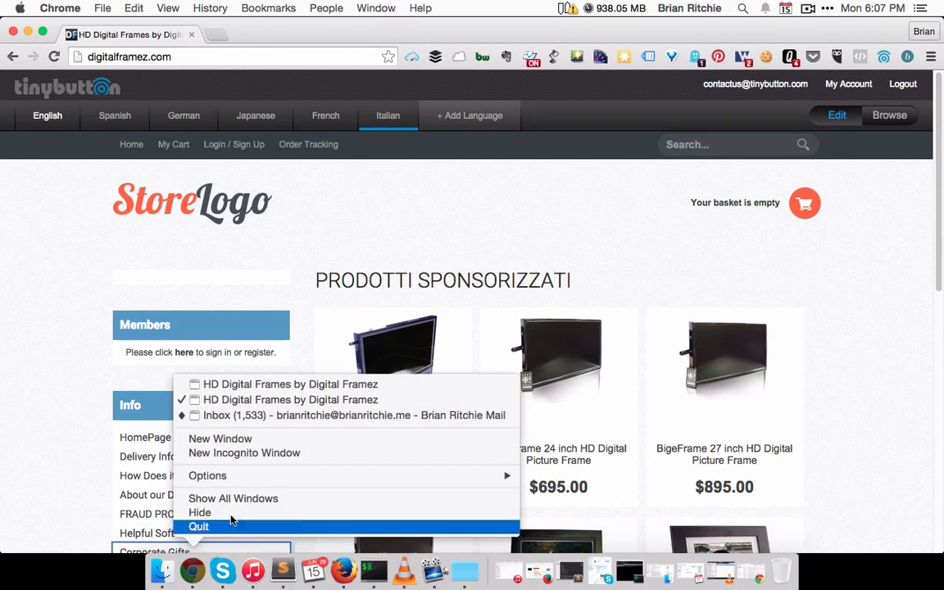
pyautogui.click(246, 452)
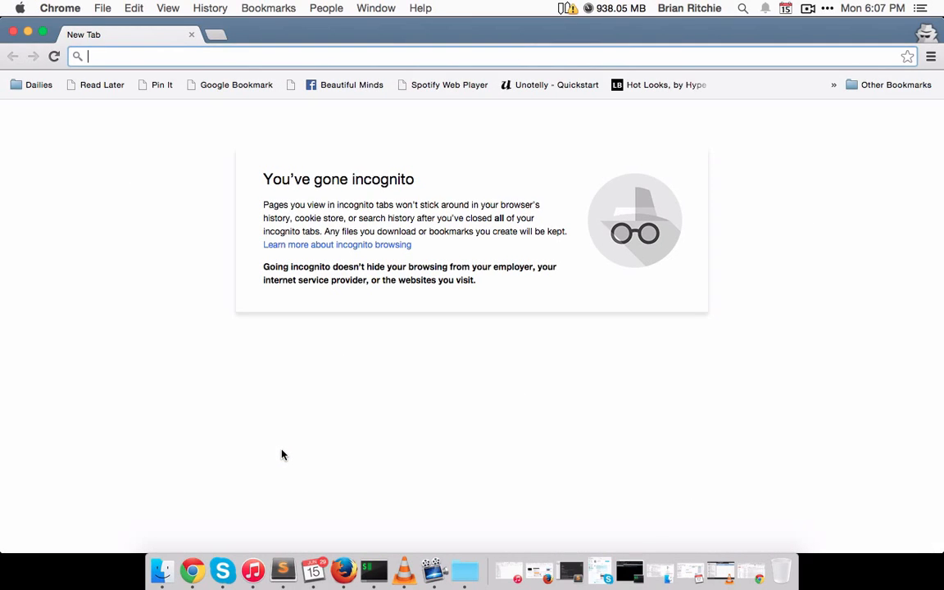
pyautogui.write('digitalframez.com')
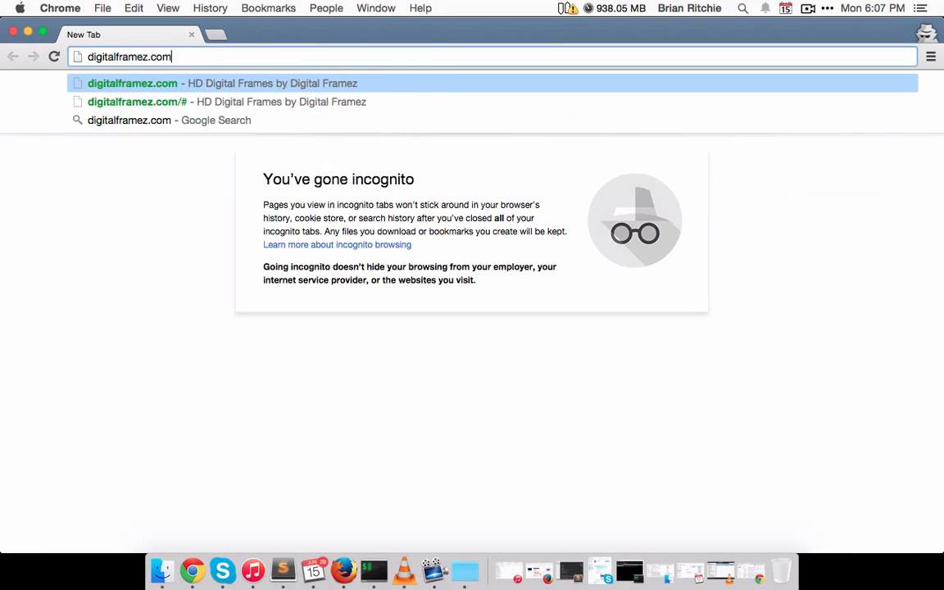
pyautogui.press('Return')
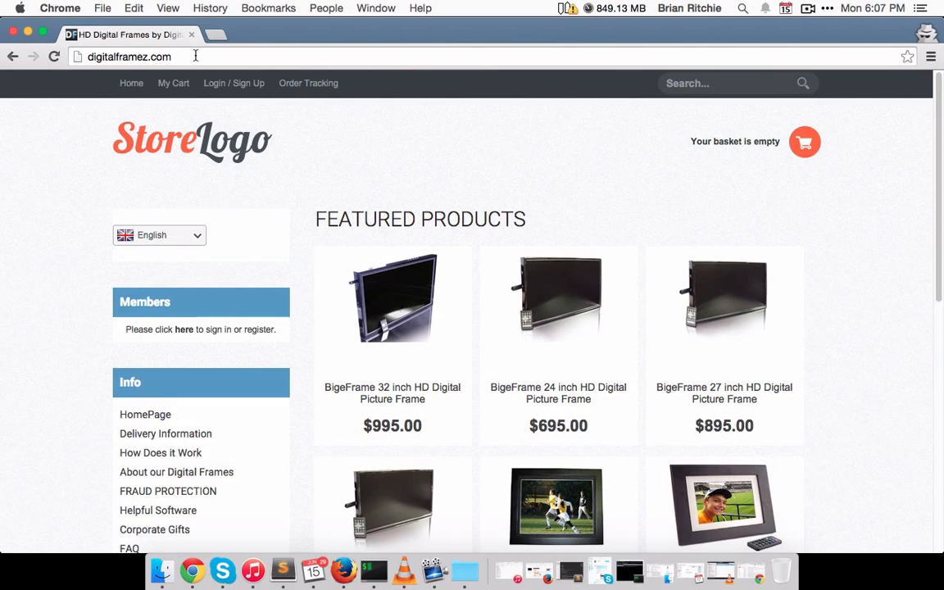
# - Load the store page with the URL parameter "?utm_term=italian" and check the translation of the Featured Products heading
pyautogui.click(195, 57)
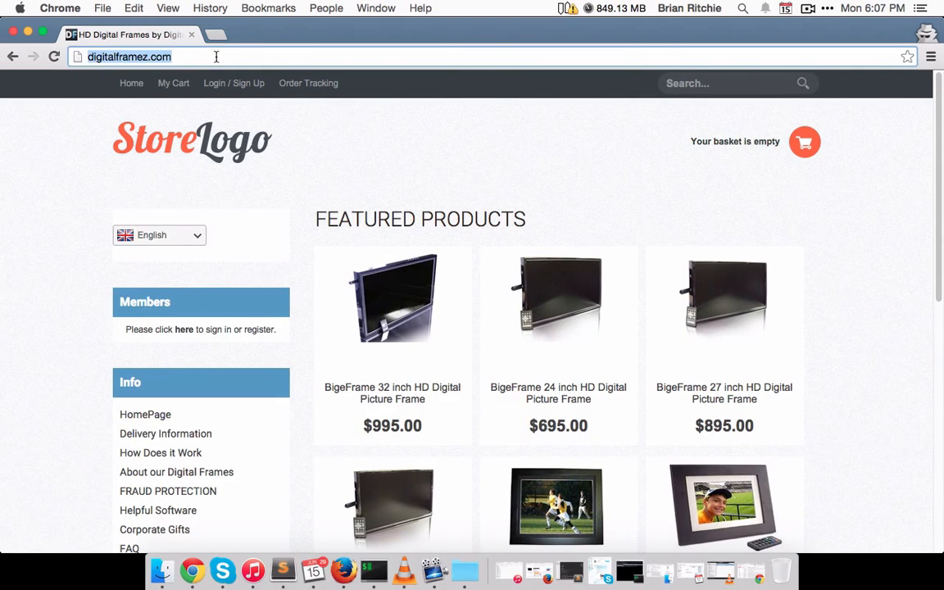
pyautogui.click(194, 57)
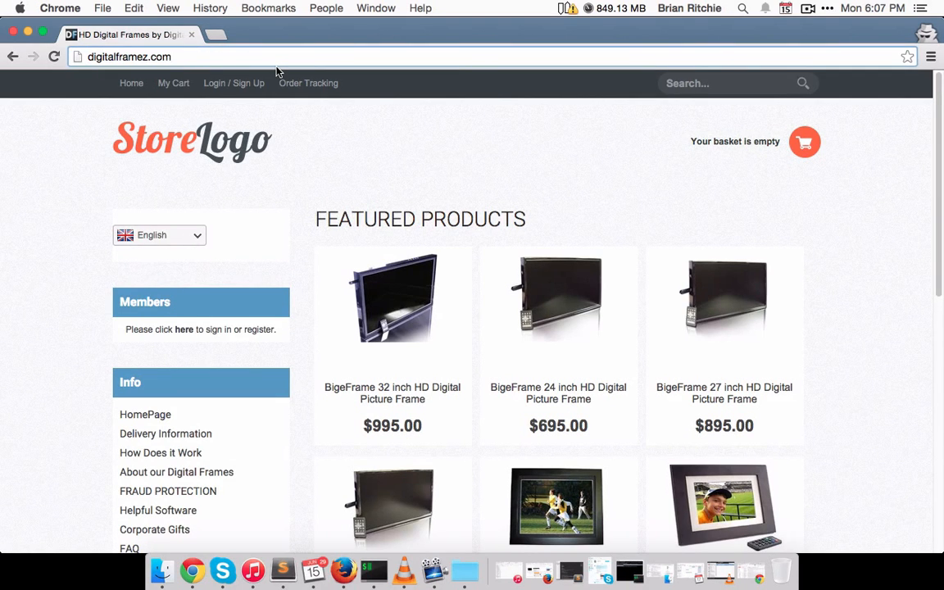
pyautogui.write('?ut')
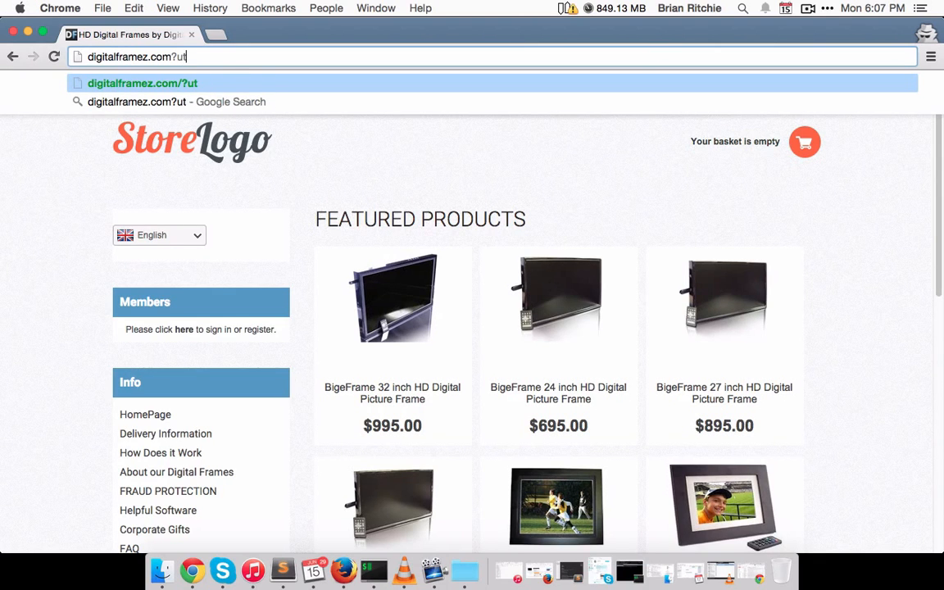
pyautogui.write('m_t')
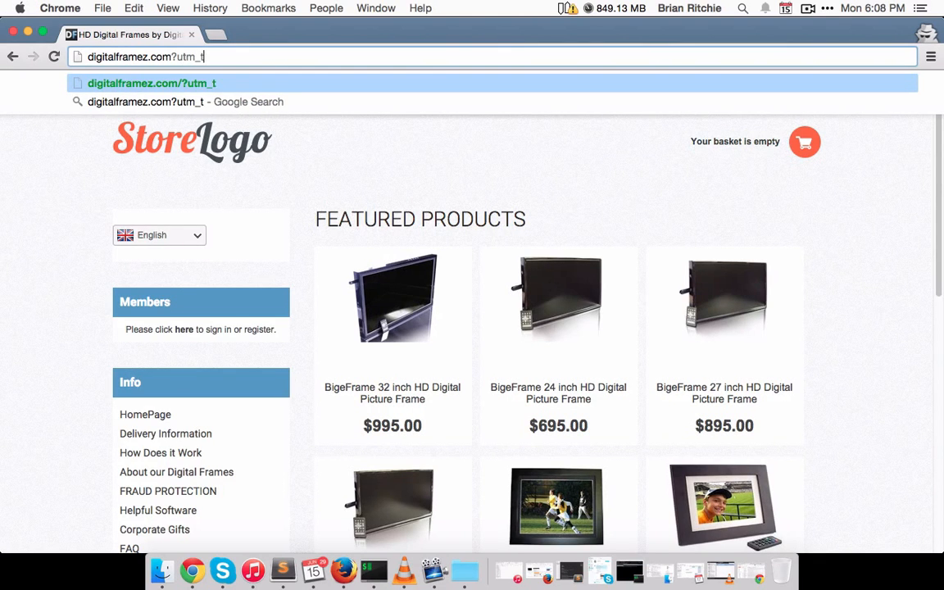
pyautogui.write('erm=')
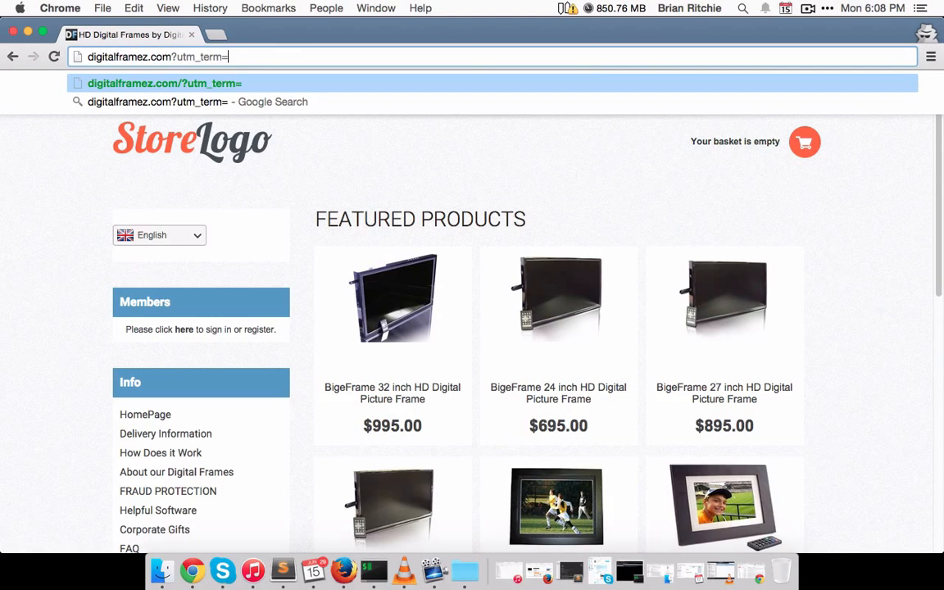
pyautogui.write('italian')
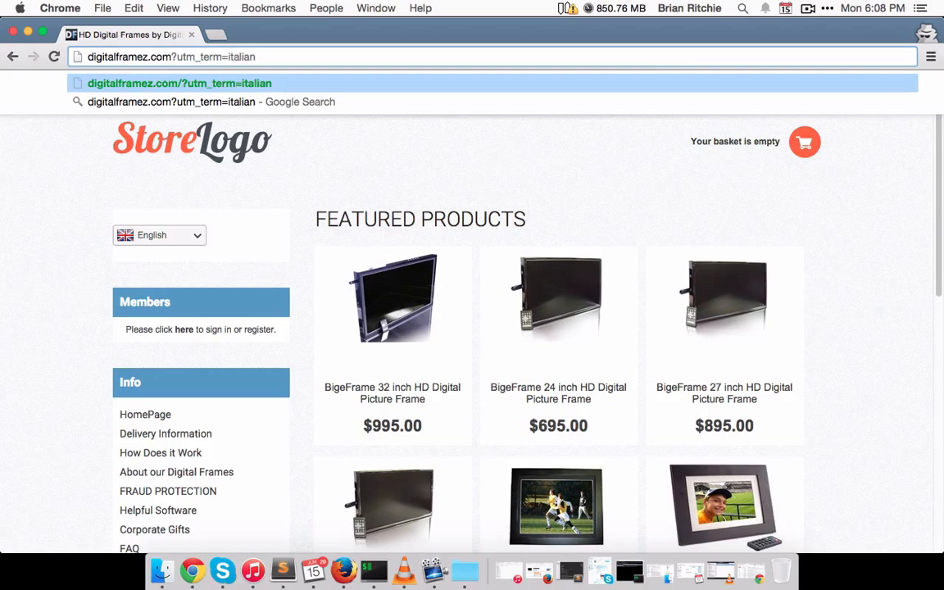
pyautogui.press('Return')
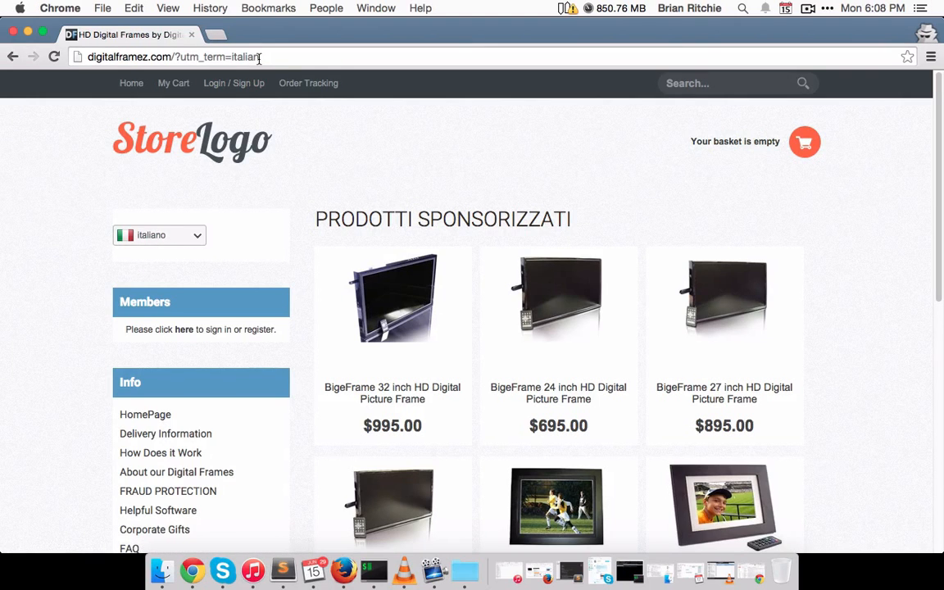
pyautogui.moveTo(300, 213); pyautogui.dragTo(578, 209)
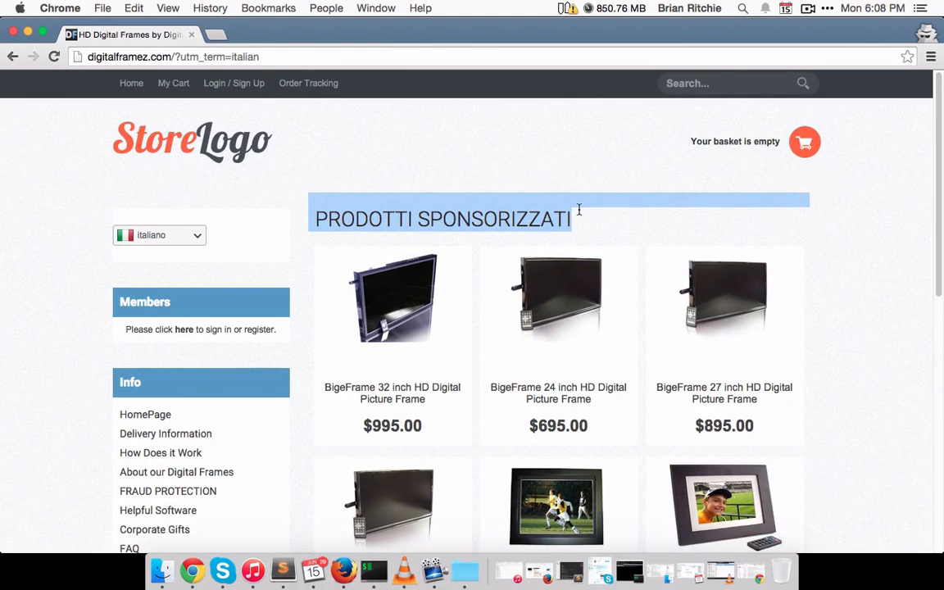
pyautogui.click(565, 210)
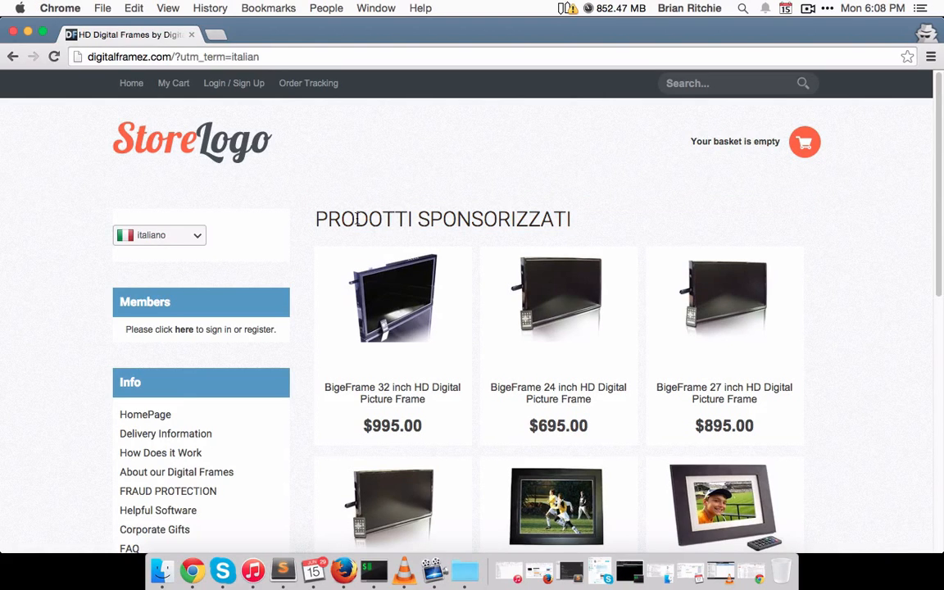
pyautogui.moveTo(316, 217); pyautogui.dragTo(575, 215)
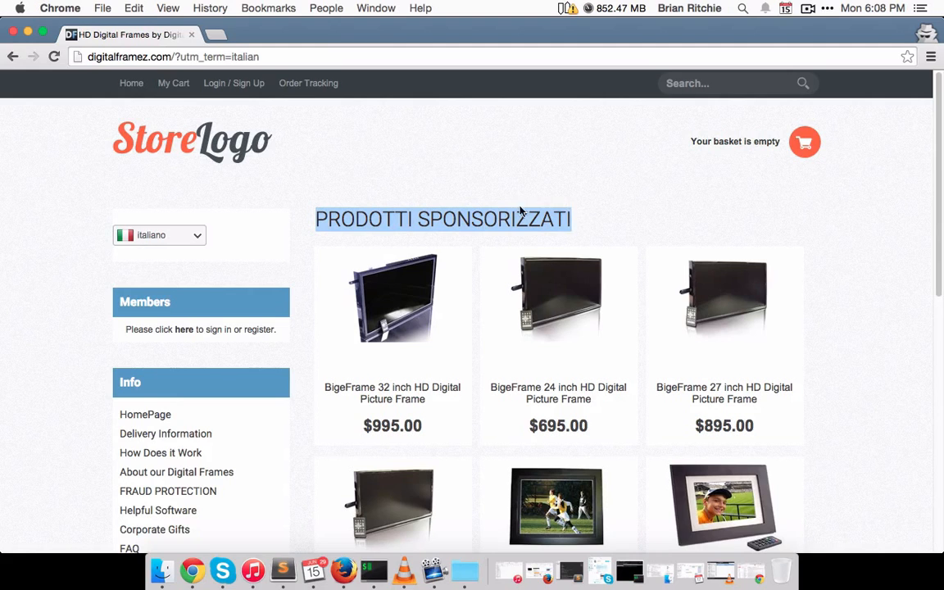
pyautogui.click(417, 180)
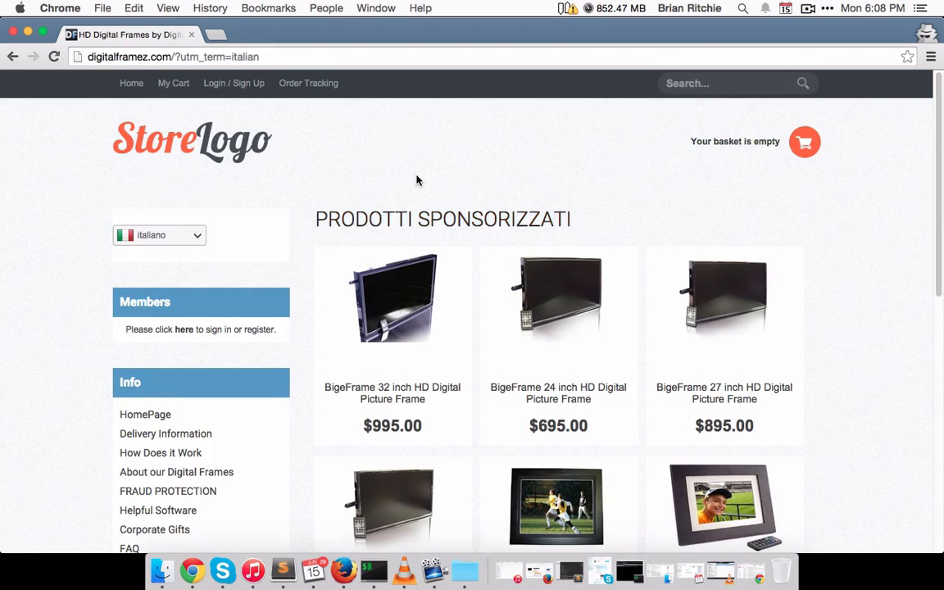